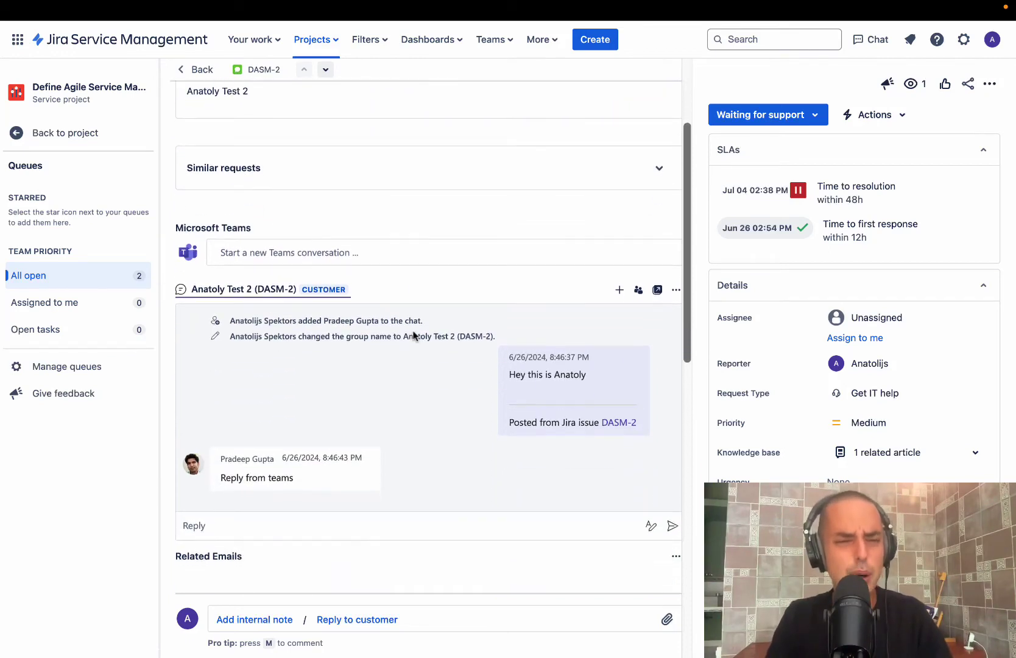
scroll(380, 354, down, 5)
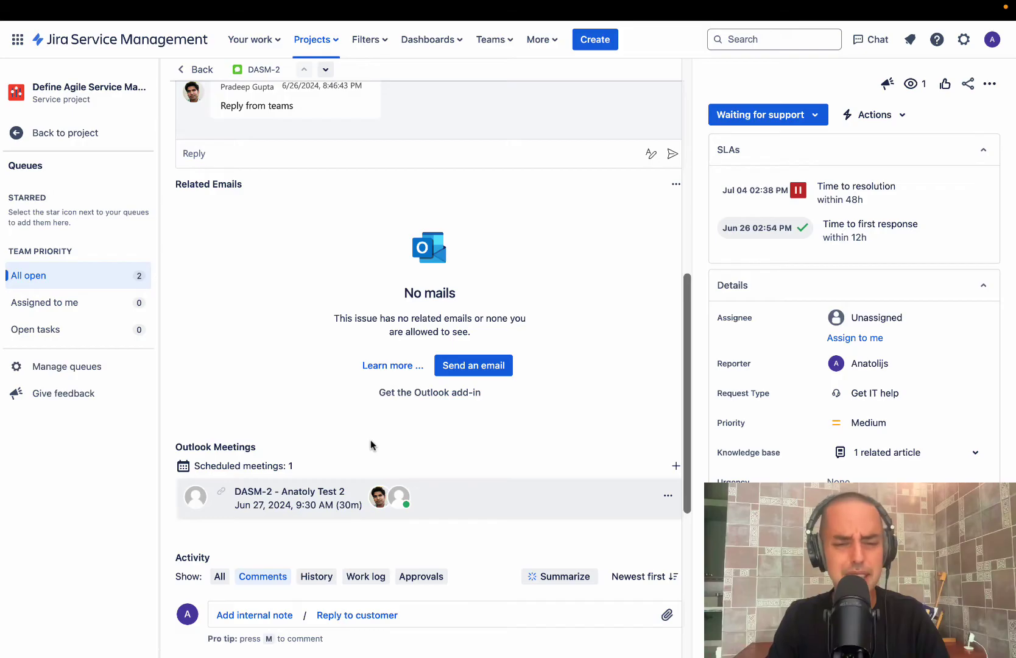
Step: Switch to Microsoft Teams and open the IT Support app from the left rail
scroll(373, 445, up, 6)
scroll(370, 445, up, 4)
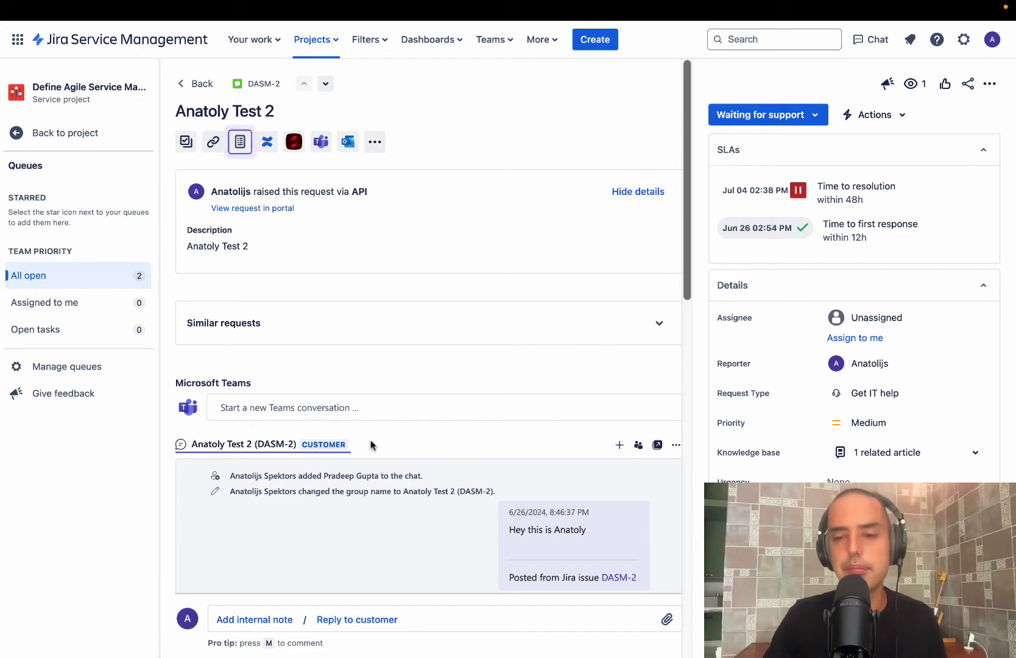
key(alt+Tab)
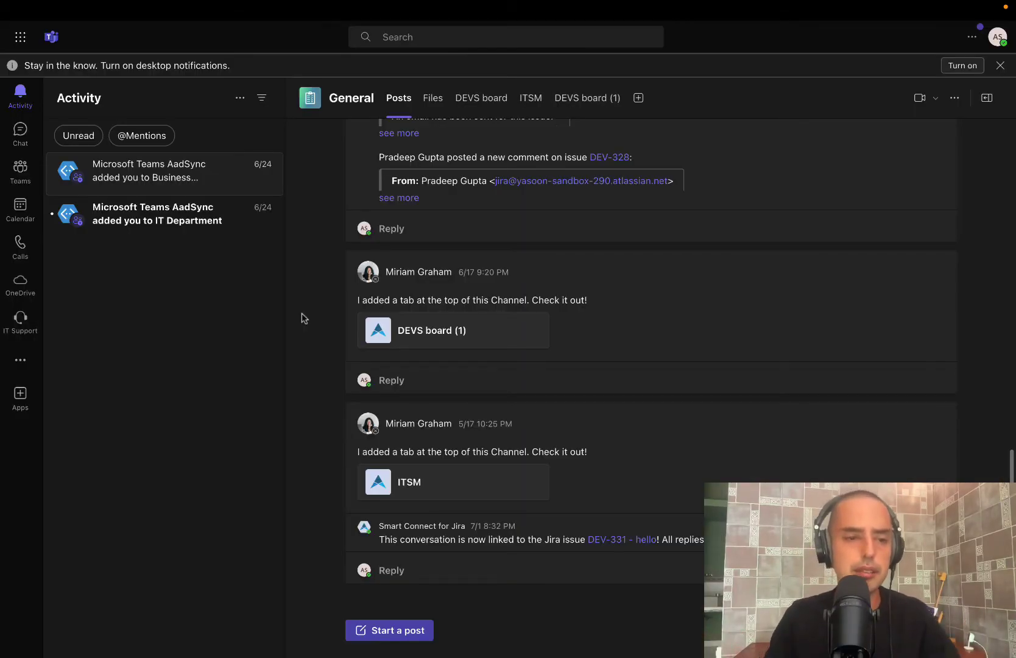
click(19, 319)
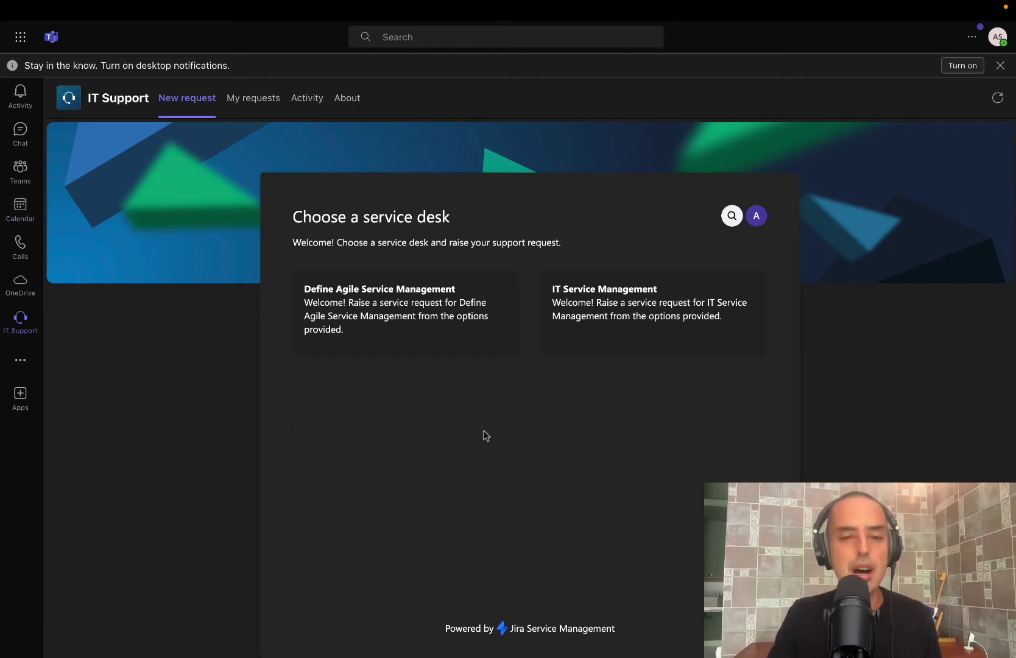
Step: Submit a Define Agile Get IT help request: summary 'I am doing a Demo !!!', description 'This Demo is sooo Cool!'
click(373, 306)
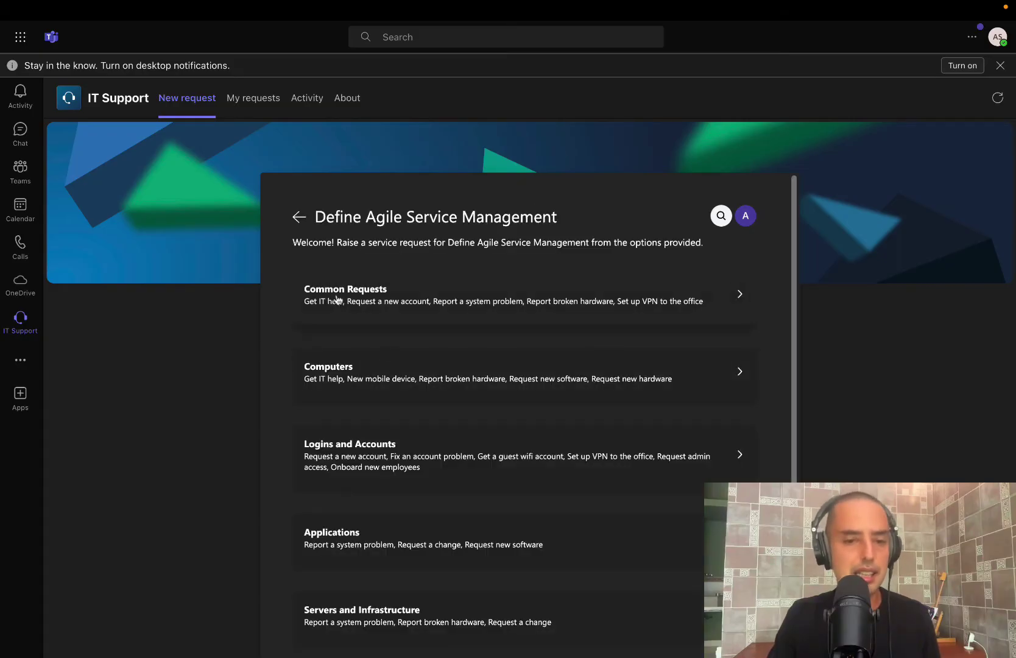
click(382, 303)
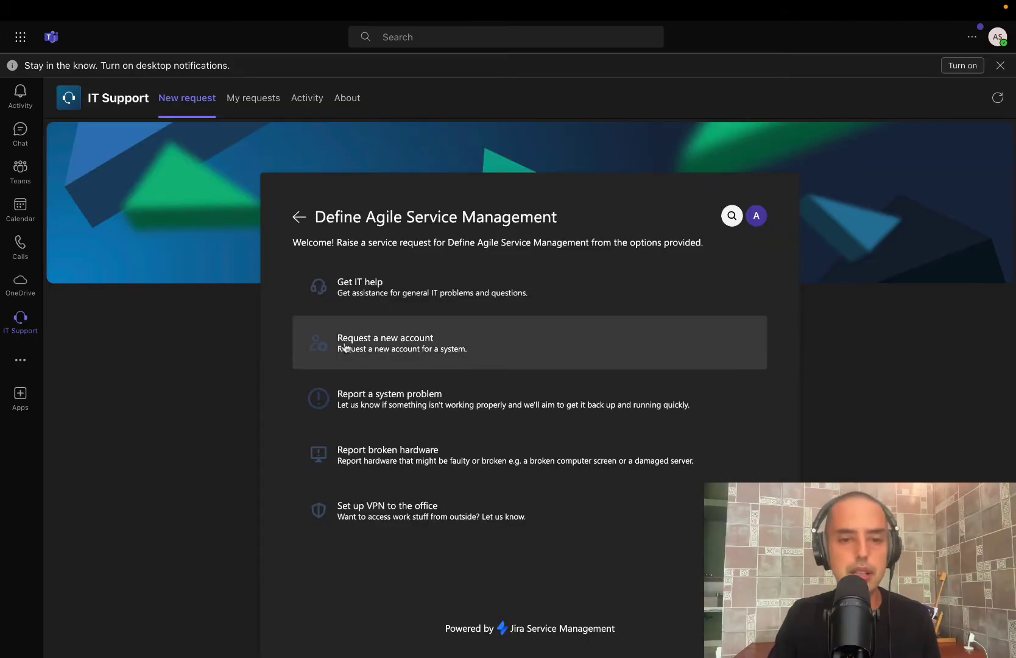
click(371, 292)
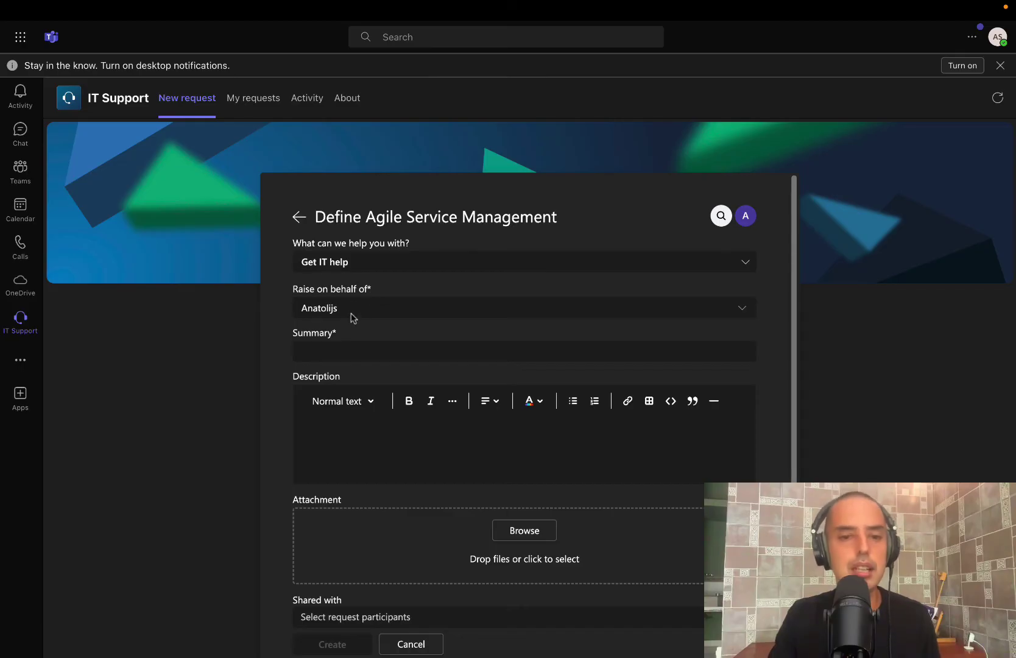
click(341, 352)
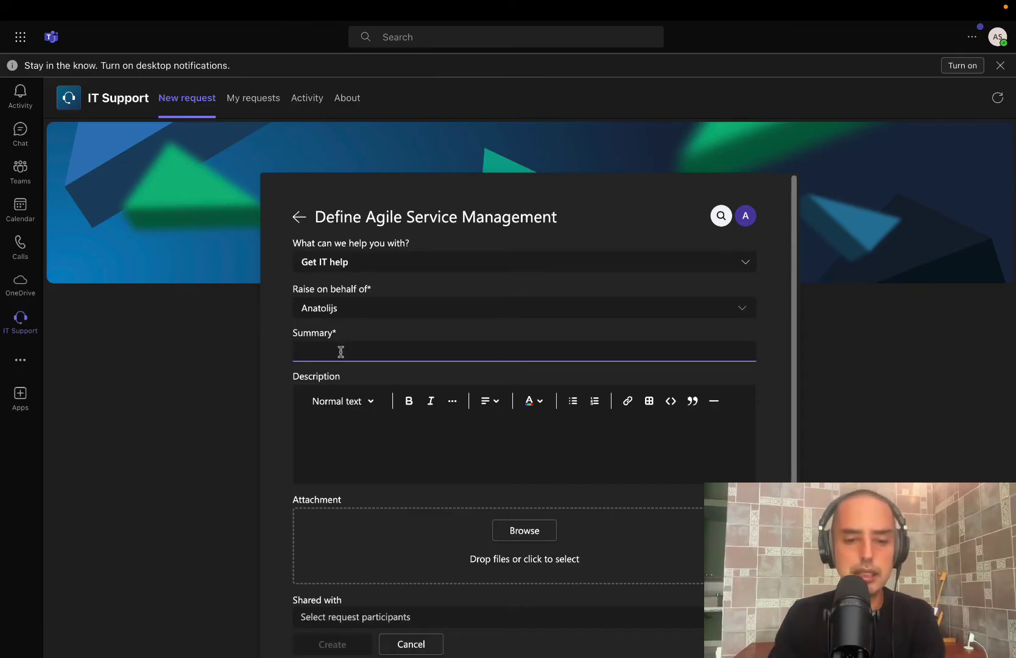
text(I am doing a D)
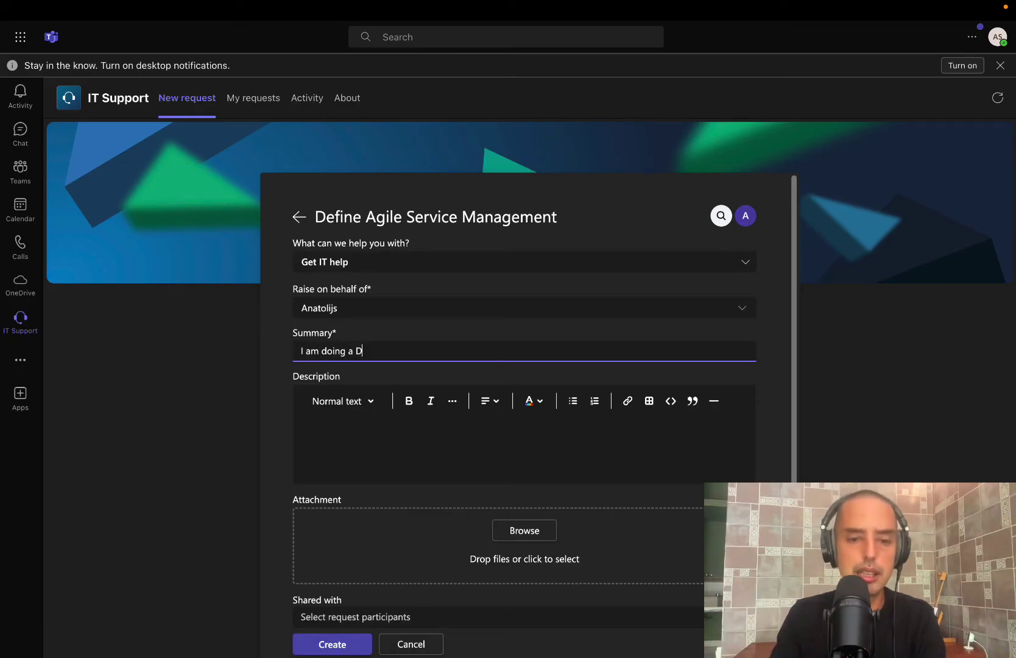
text(emo !!!)
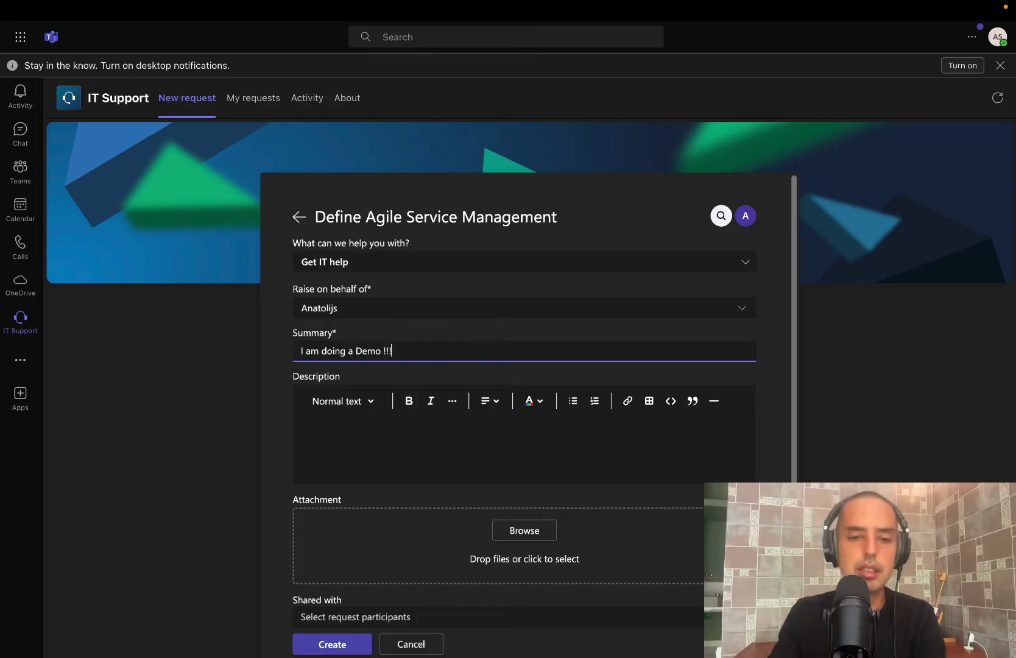
scroll(348, 353, down, 3)
click(345, 409)
text(This Demo is sooo )
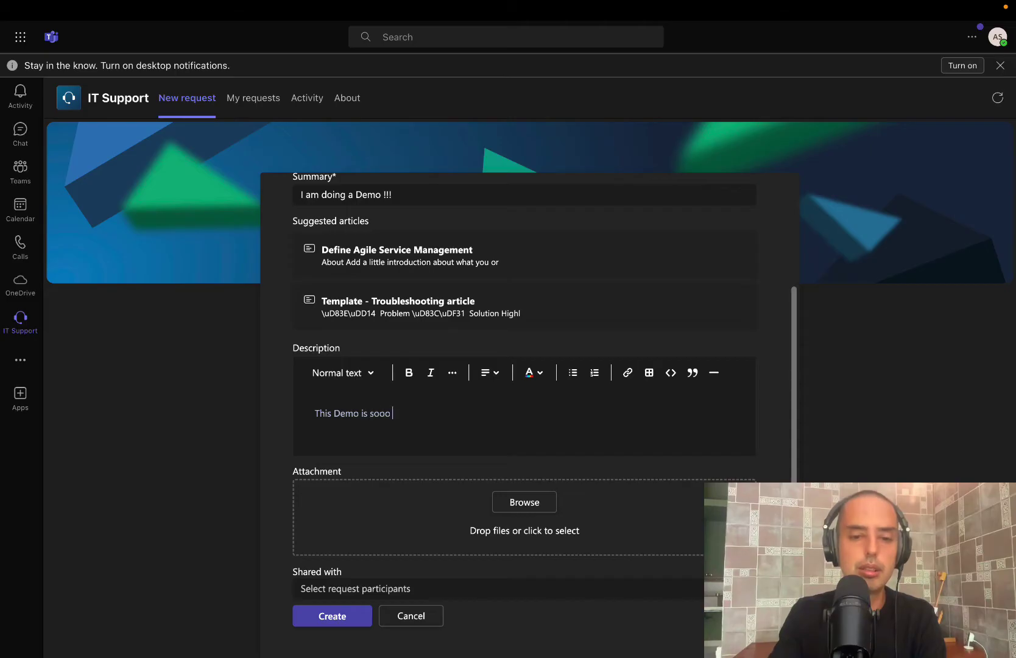
text(Cool!)
click(329, 616)
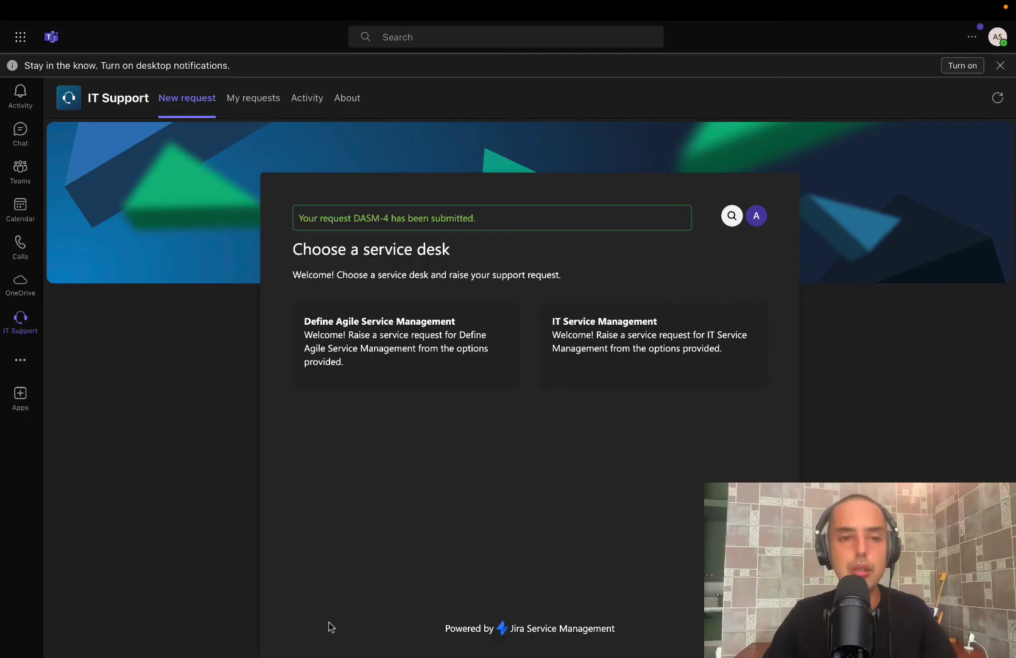
Step: Review DASM-4's details under My requests, then return to Jira Service Management
click(250, 100)
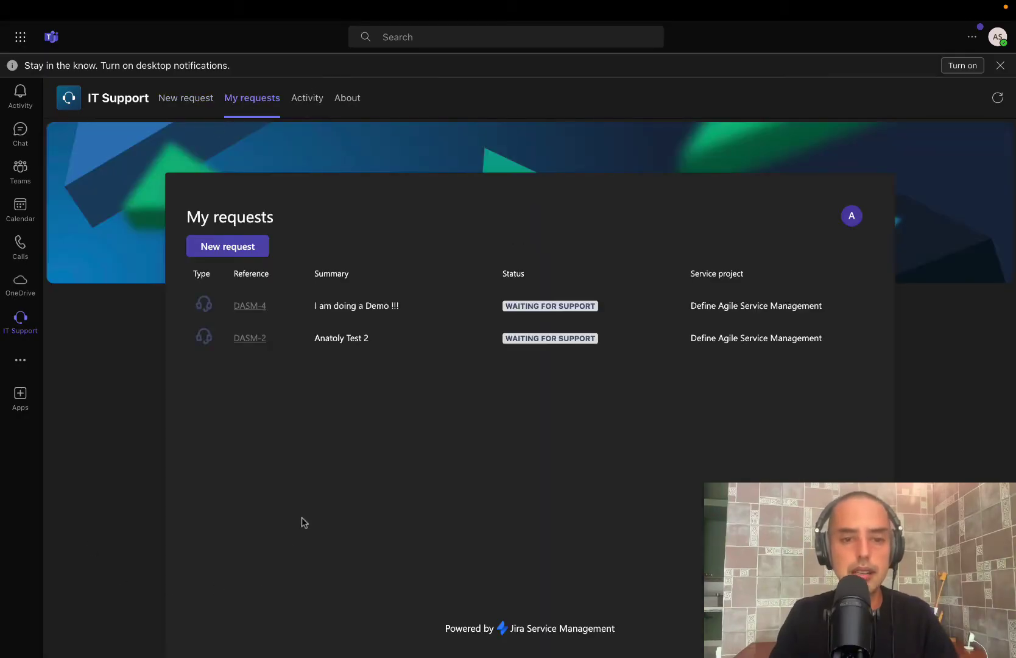
click(248, 306)
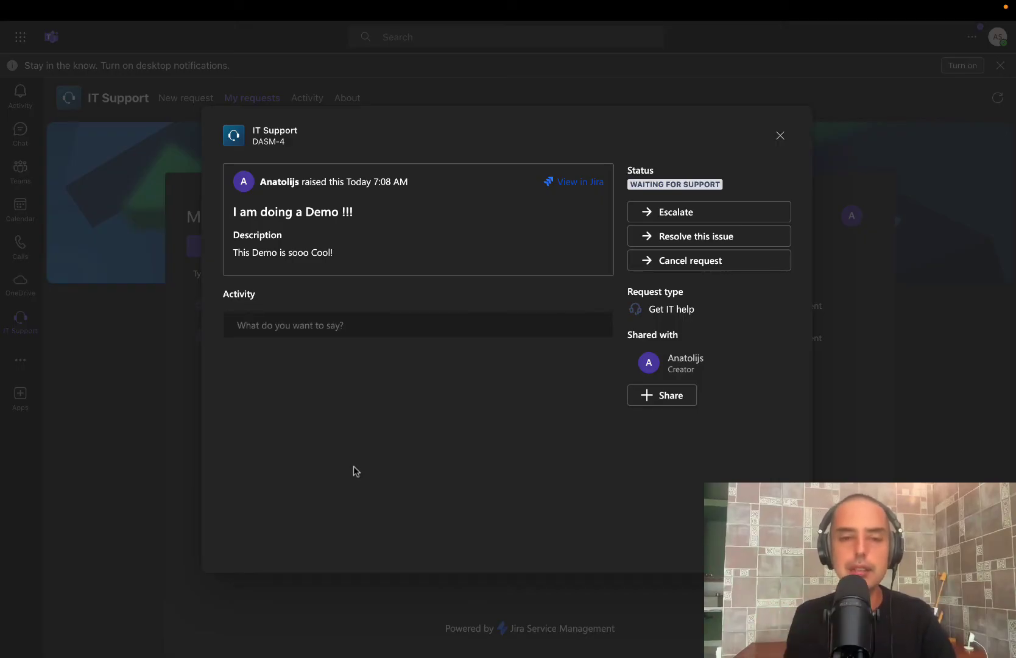
key(super+Tab)
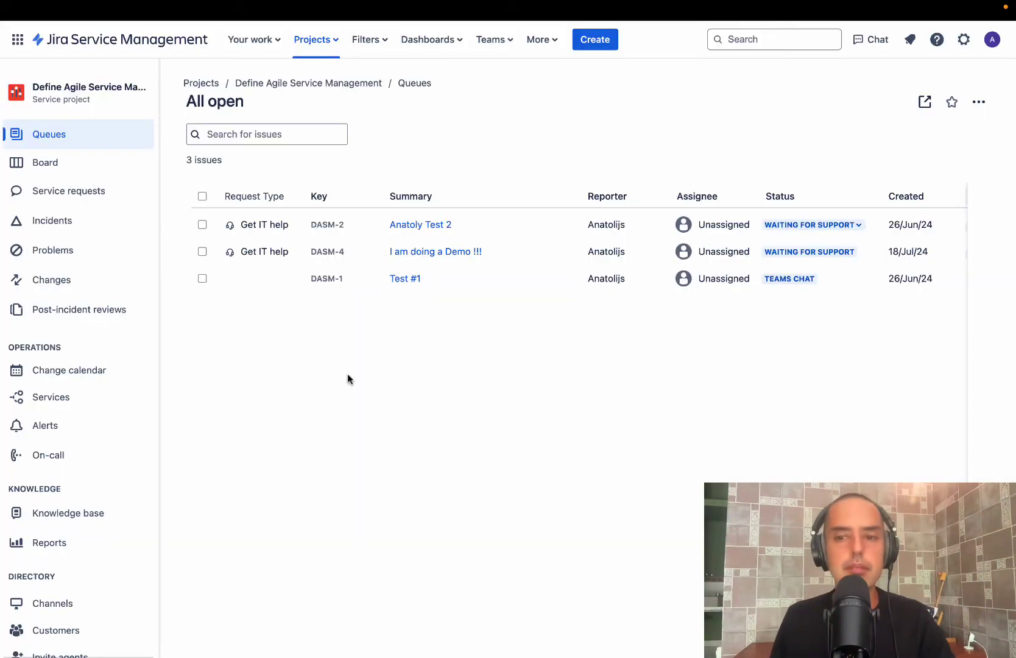
Step: Open DASM-4 through its 'I am doing a Demo !!!' summary link in the All open queue
click(431, 252)
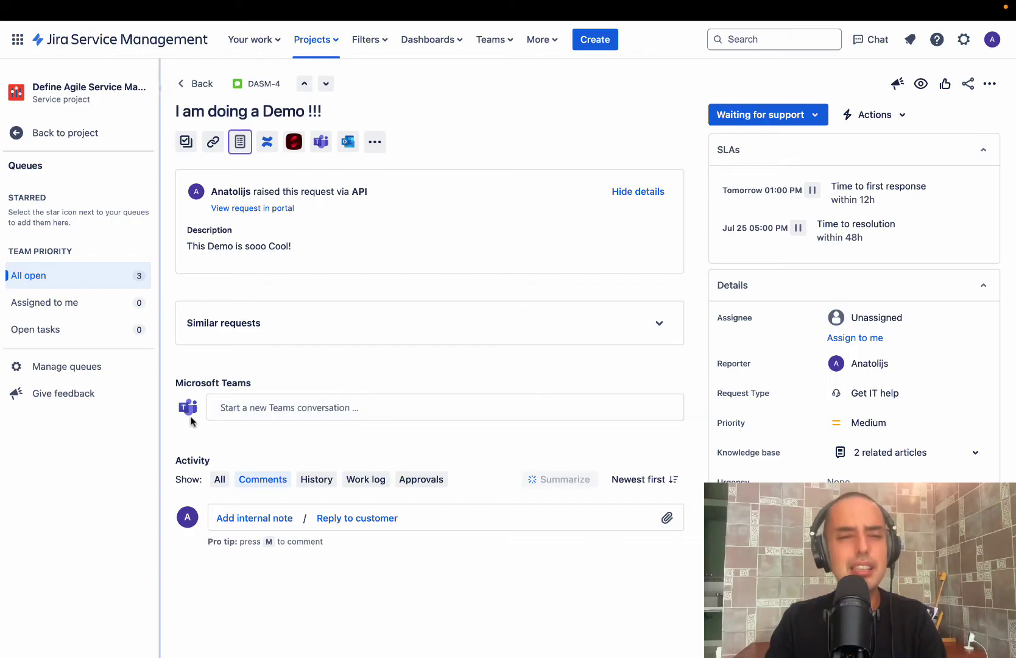
Step: Start a DASM-4 Teams chat with the colleague, addressing them by name: 'I need your help buddy!'
click(373, 417)
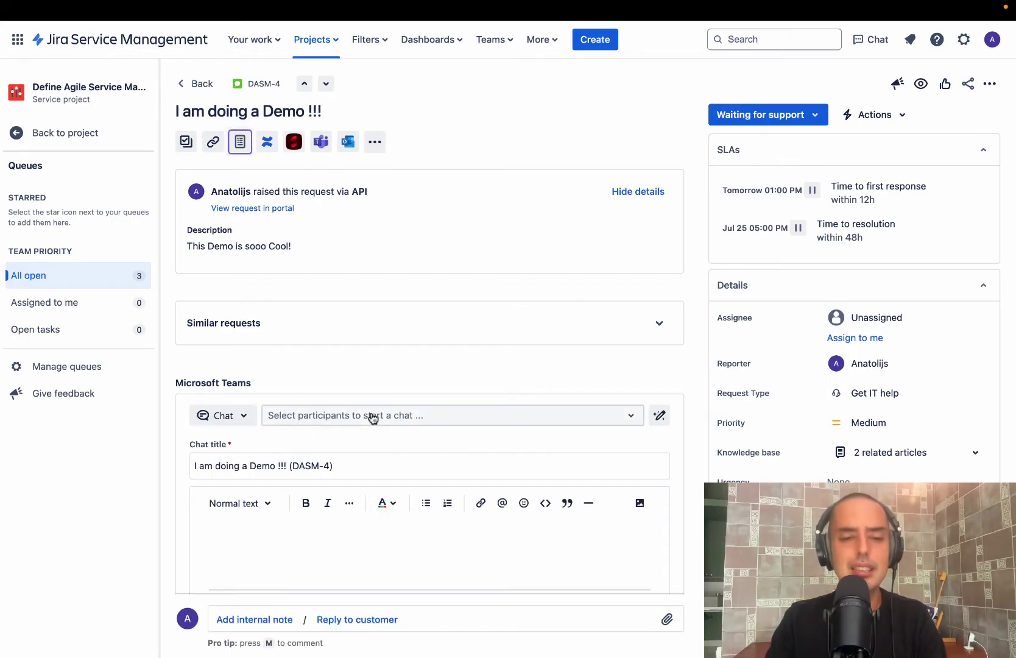
click(335, 419)
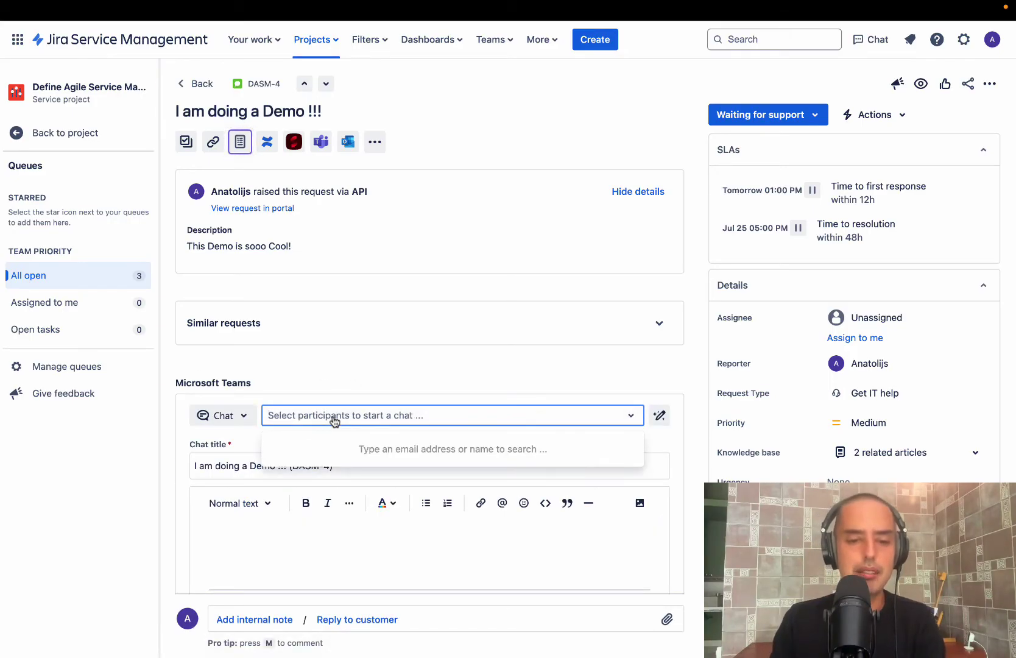
text(Pra)
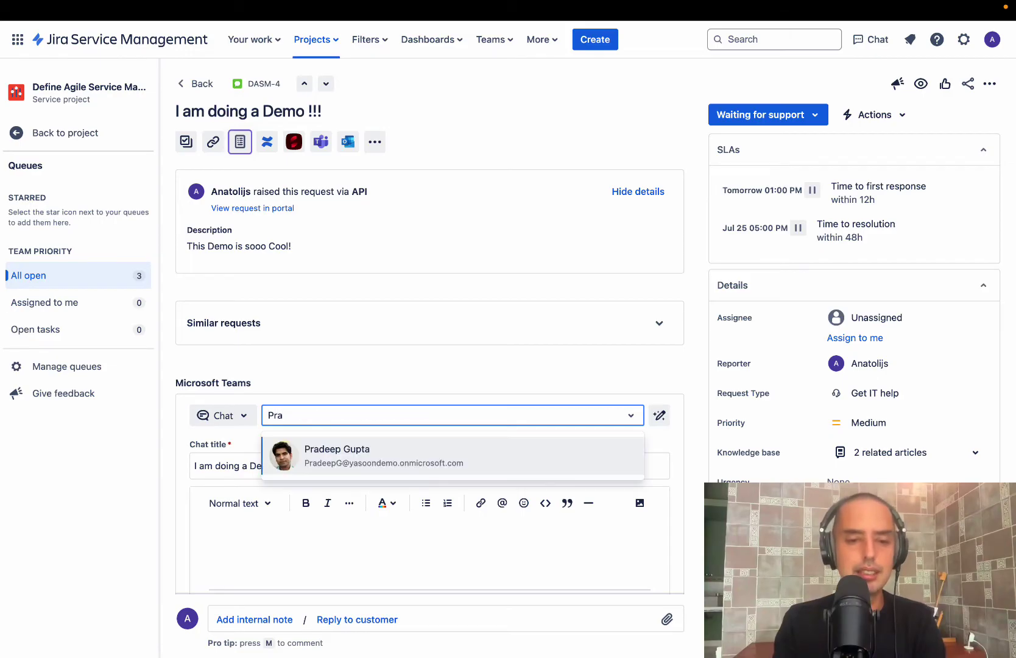
click(351, 451)
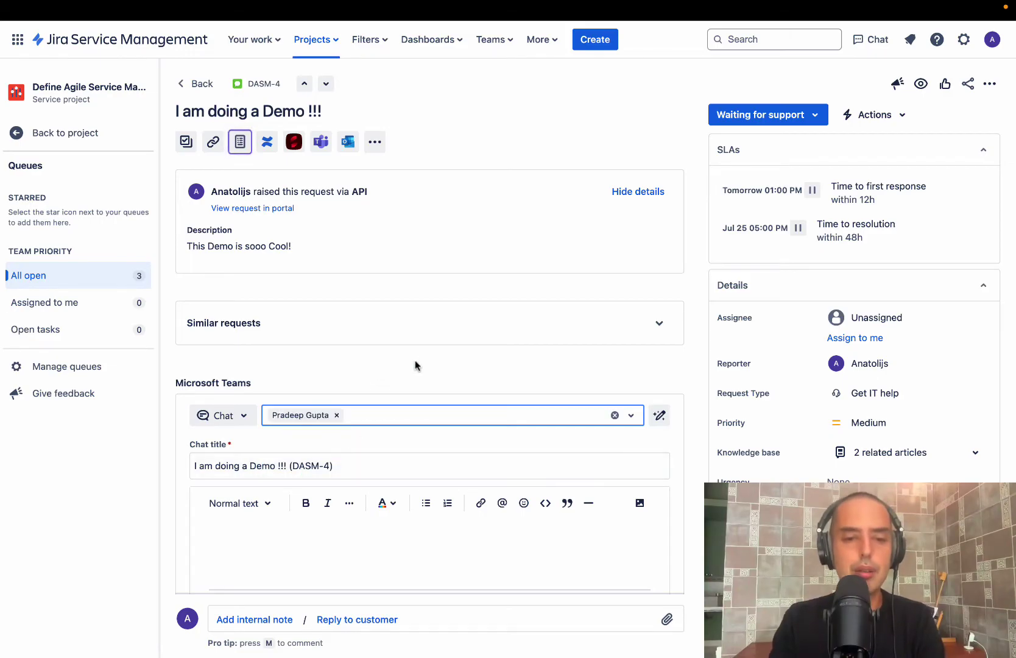
click(232, 532)
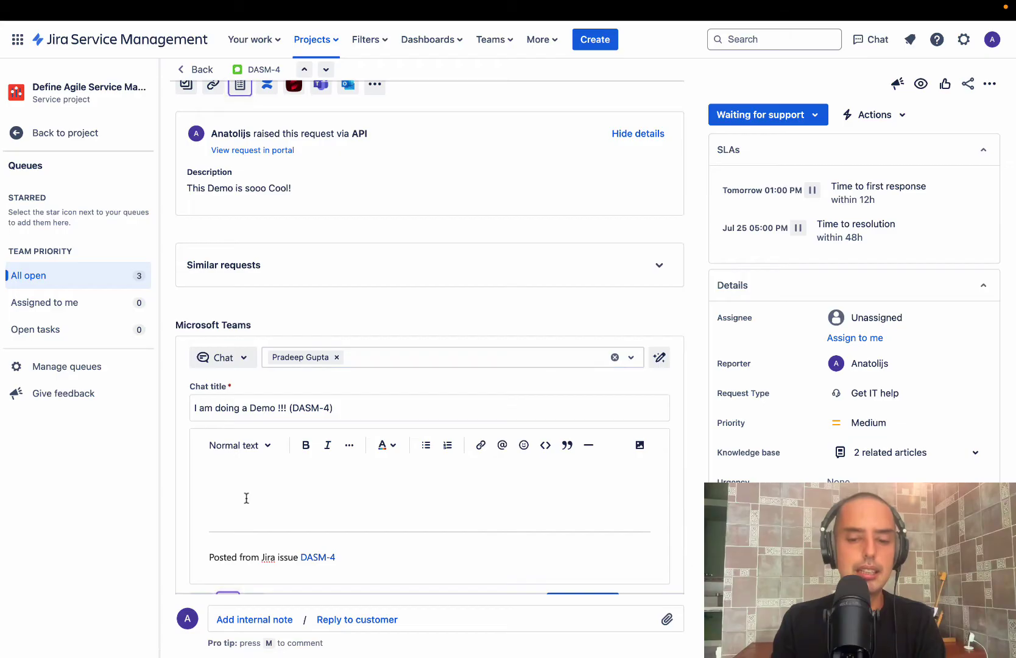
text(Pradeep I need your he)
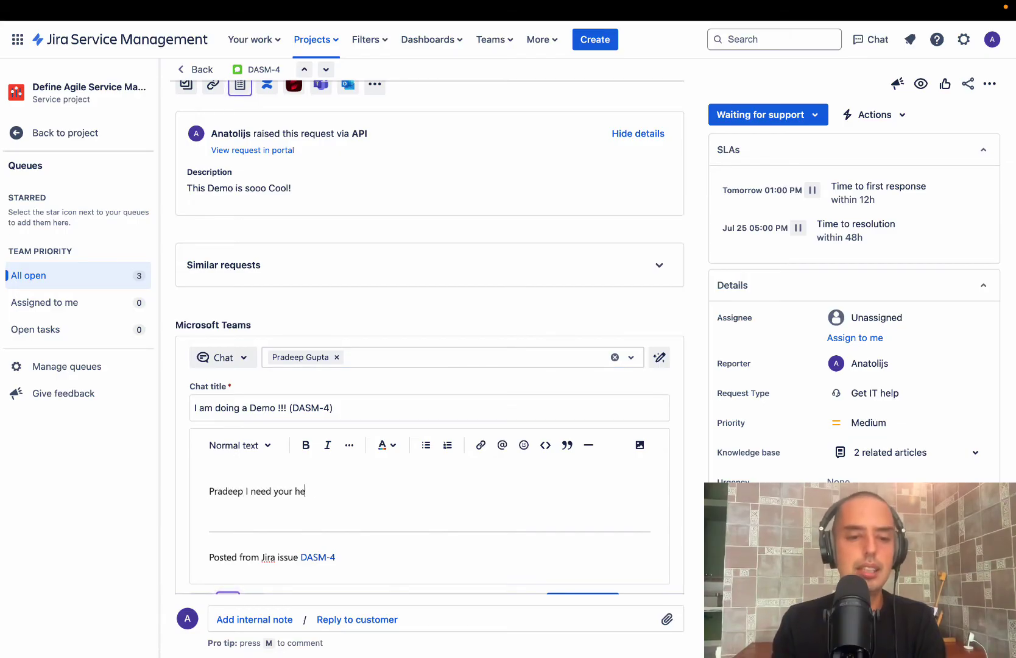
text(lp buddy!)
scroll(334, 346, down, 2)
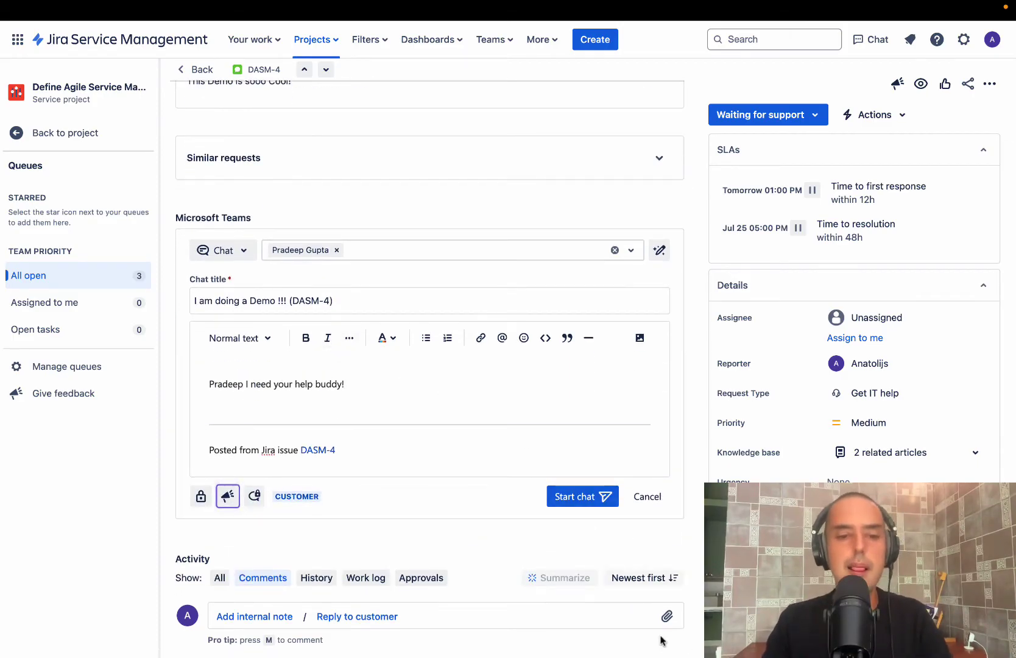
click(586, 498)
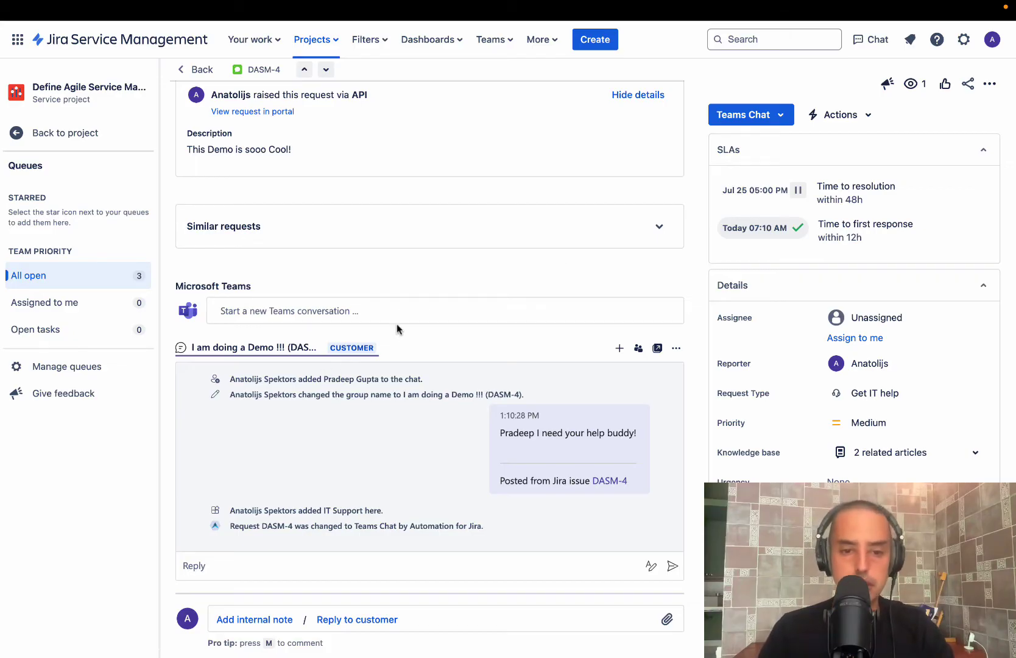
scroll(397, 326, down, 2)
scroll(397, 326, up, 1)
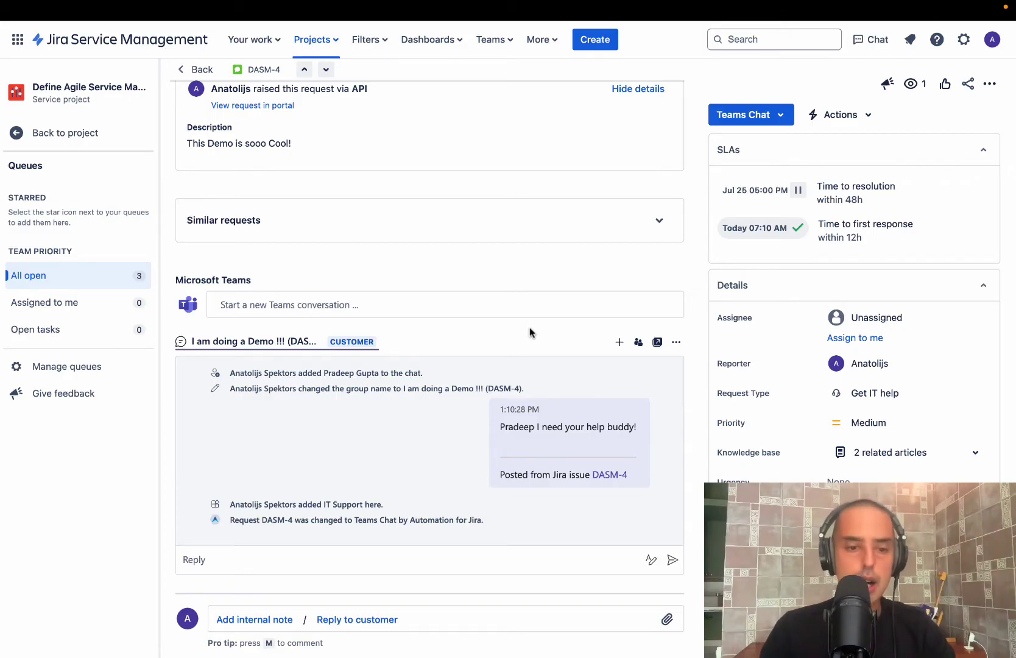
scroll(530, 332, up, 2)
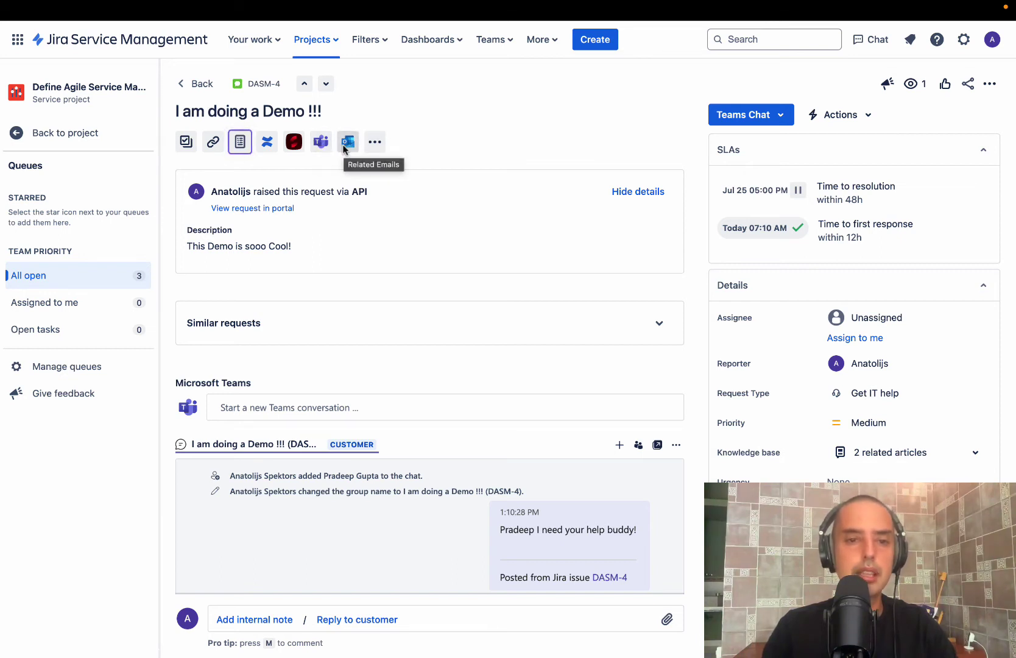
Step: Add the Outlook Meetings section to DASM-4 and invite the colleague as a meeting attendee
click(370, 146)
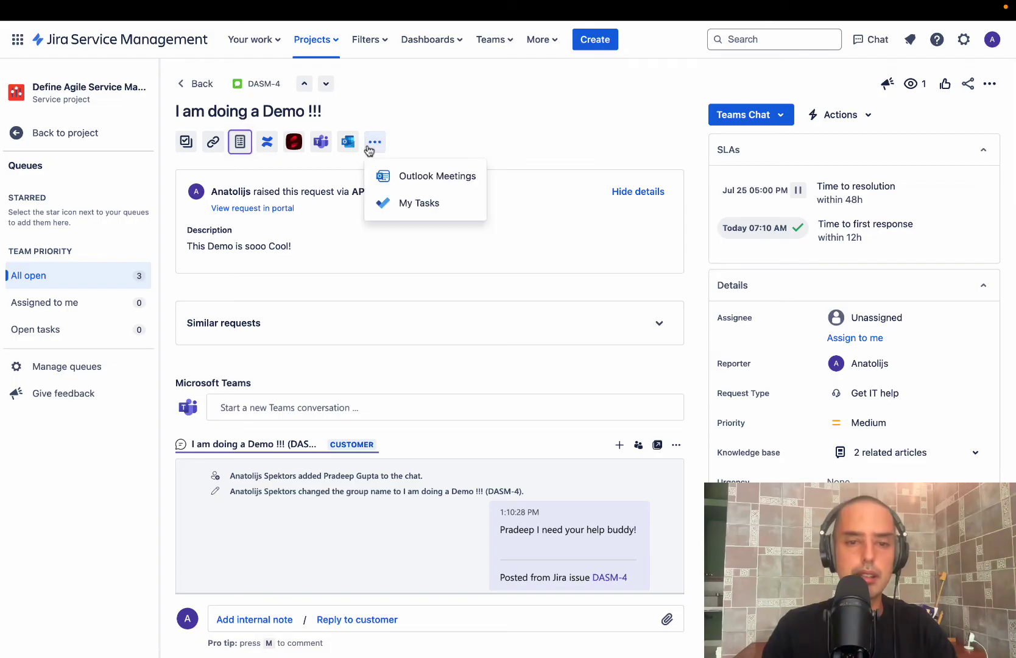
click(432, 176)
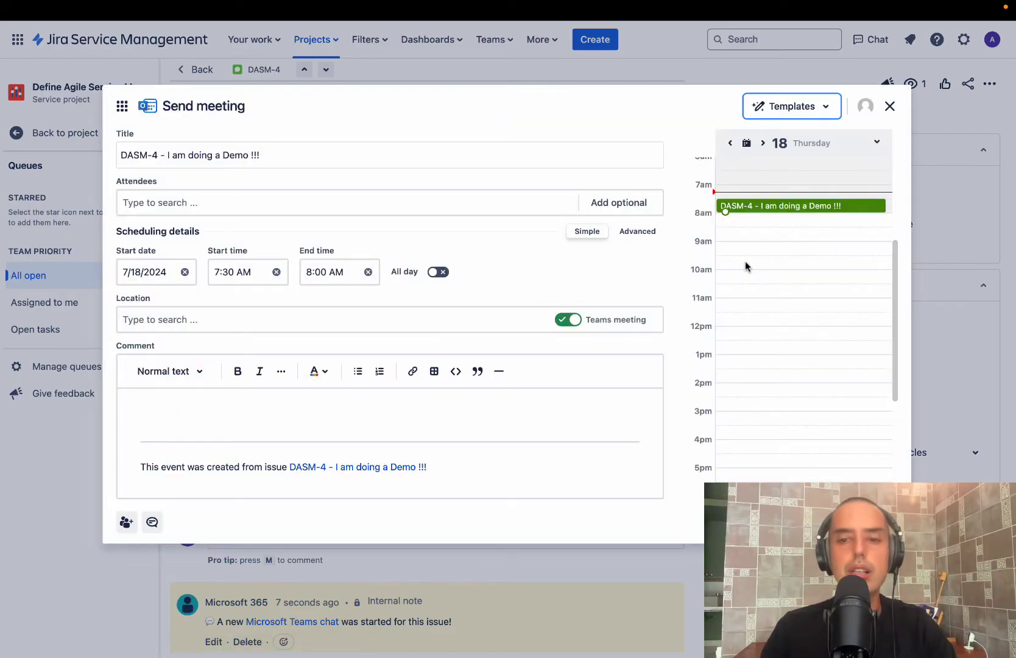
scroll(745, 266, down, 3)
scroll(748, 268, up, 5)
scroll(788, 265, down, 3)
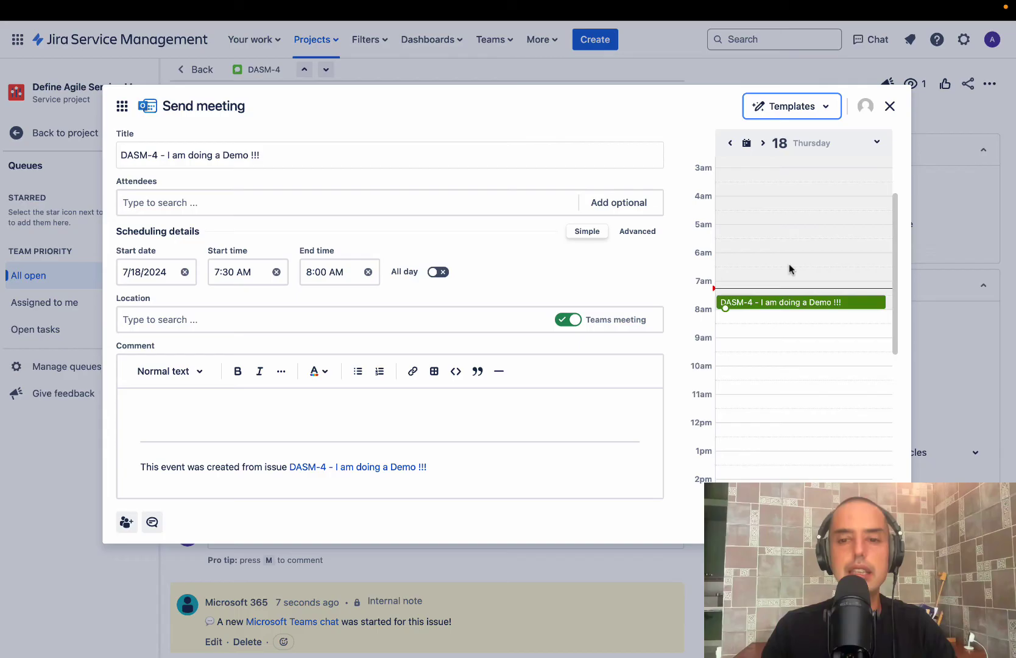
click(243, 205)
text(Prad)
click(180, 251)
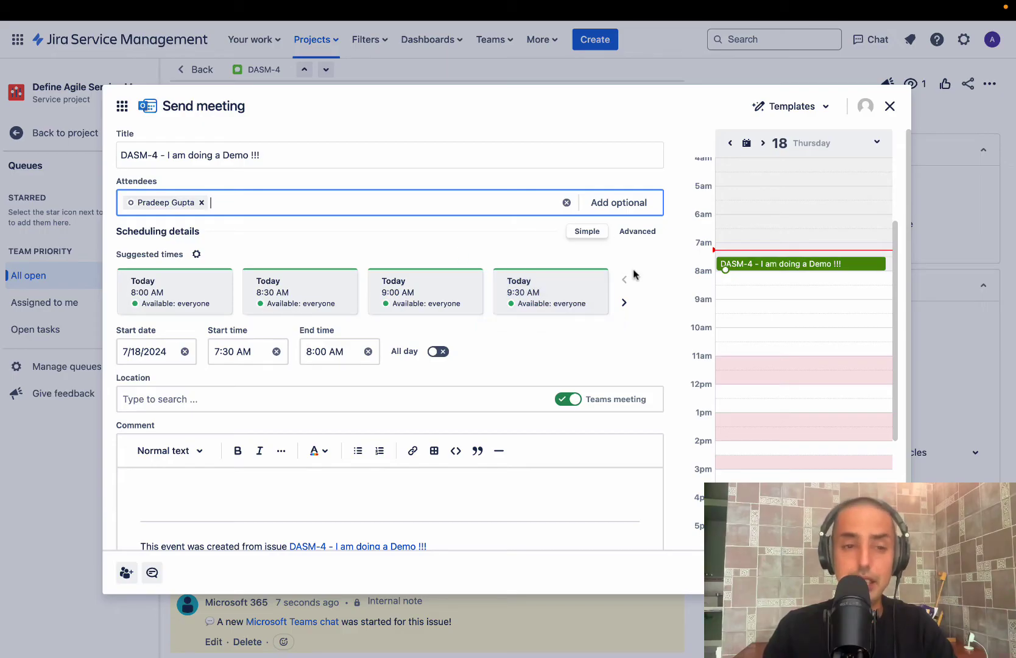
Step: Write the meeting comment 'Agenda:' with 'Very serious issue' on the next line, using no template
click(790, 106)
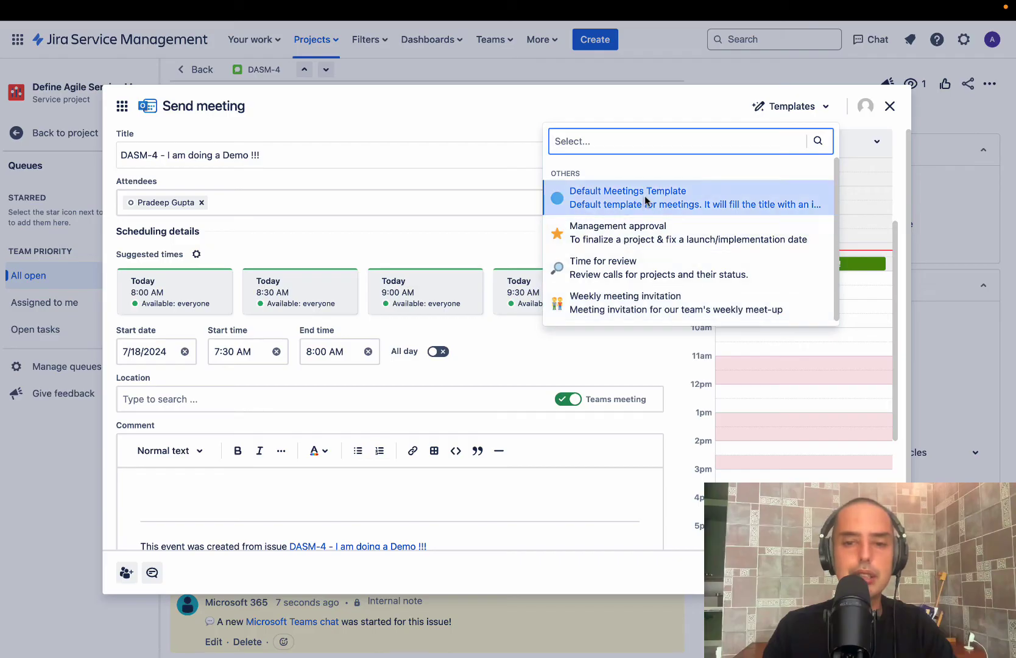
click(473, 244)
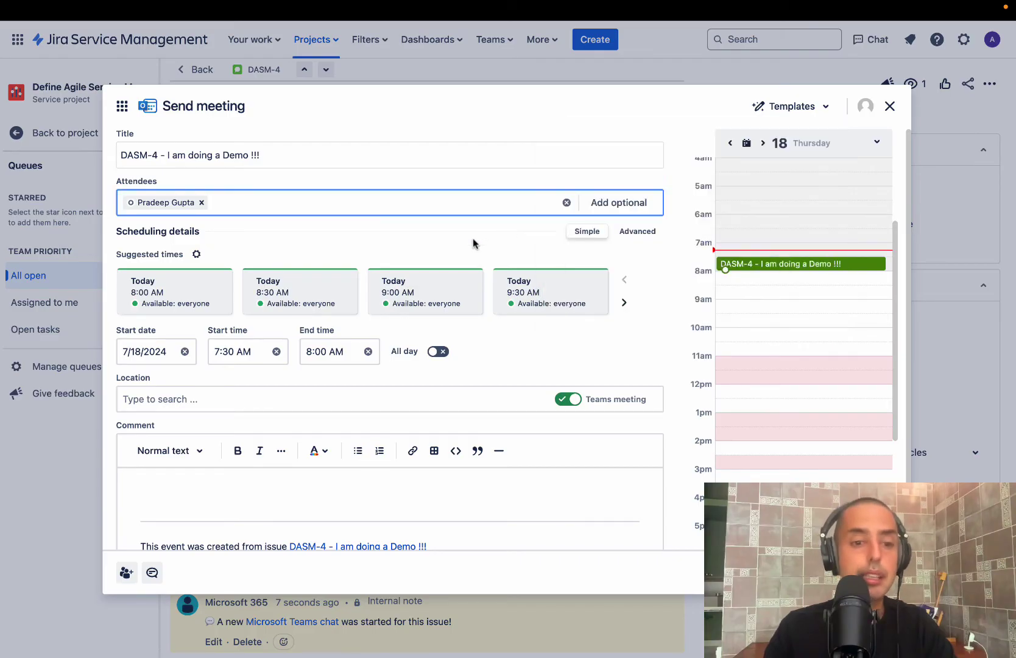
scroll(473, 243, down, 1)
scroll(570, 351, up, 1)
click(570, 351)
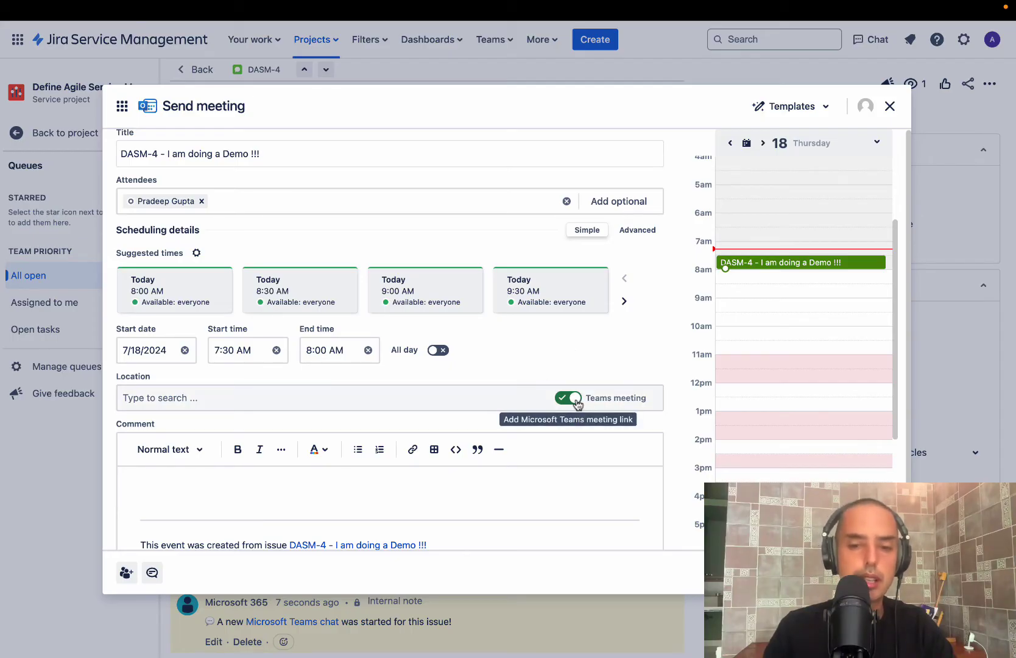
scroll(557, 316, down, 1)
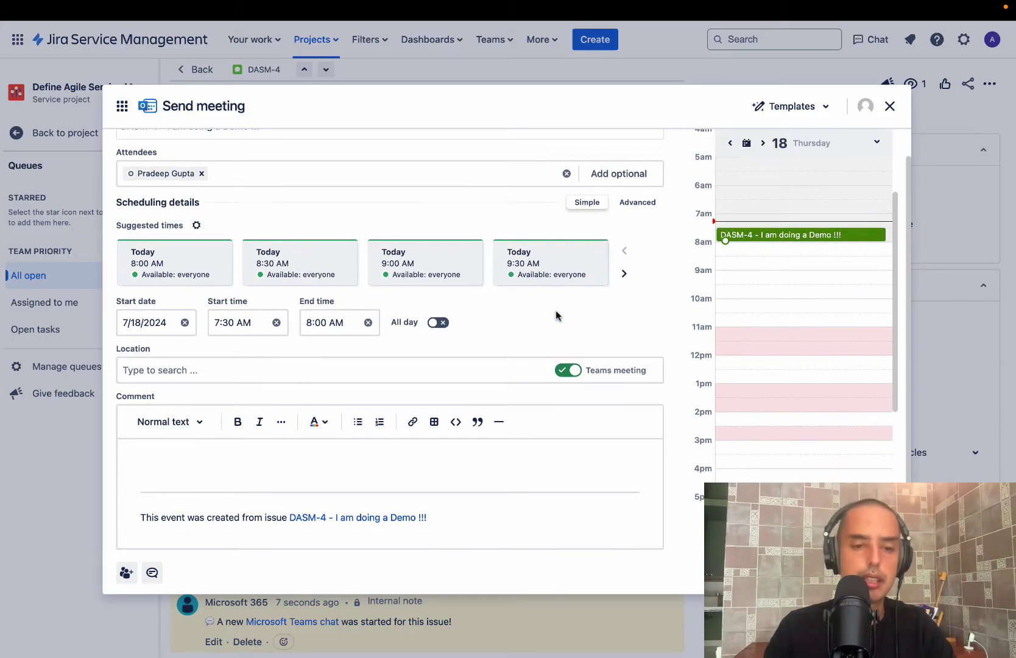
click(175, 464)
text(Agenda:)
key(Return)
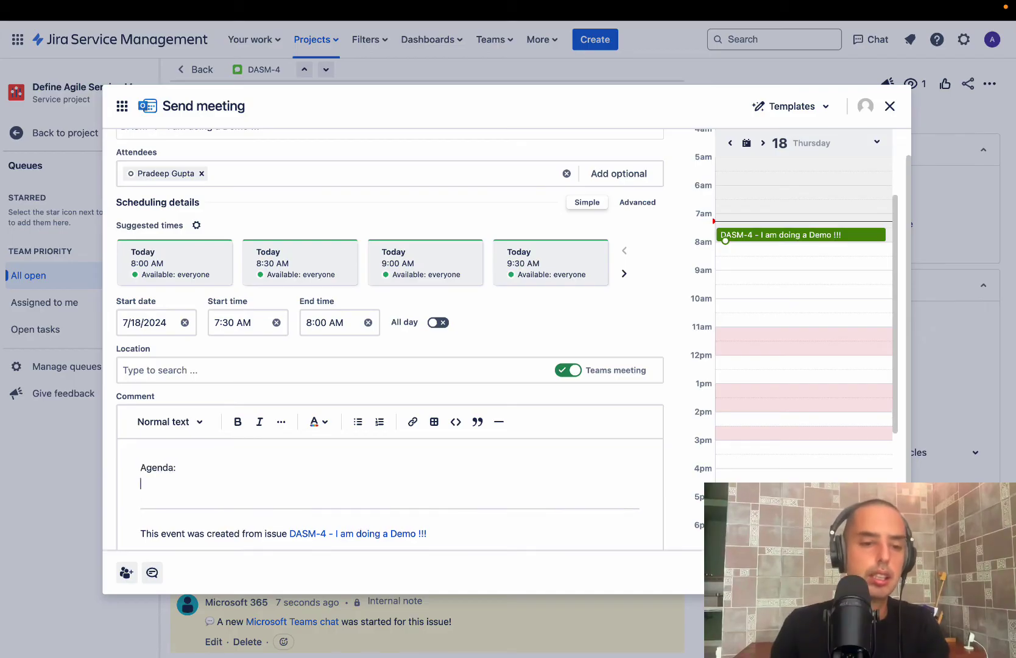
text(Very serious issue!)
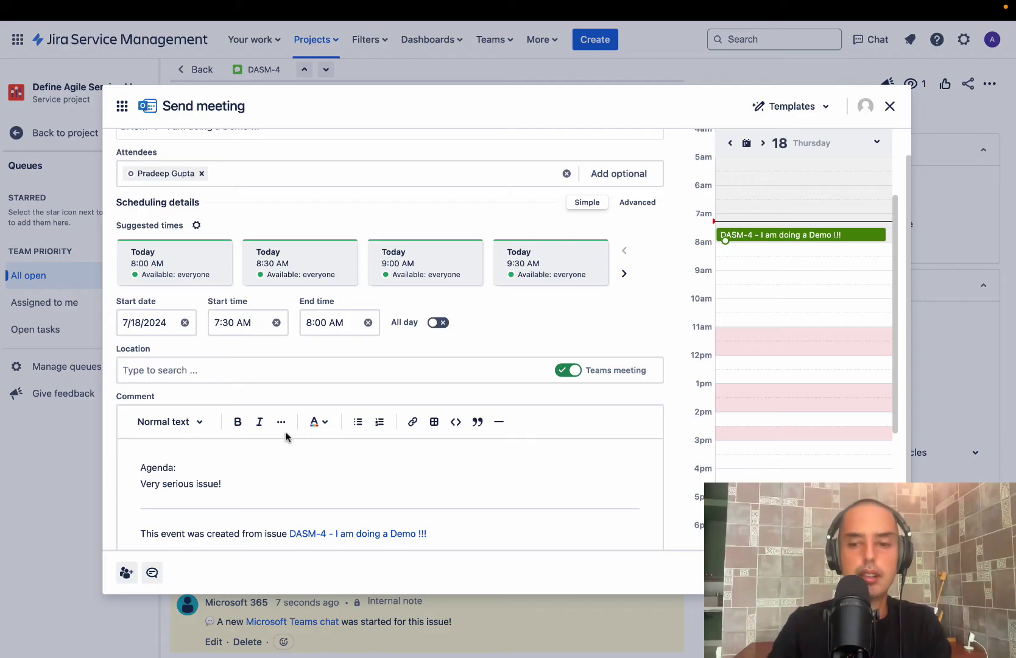
scroll(286, 436, down, 1)
scroll(285, 436, up, 2)
scroll(286, 436, down, 2)
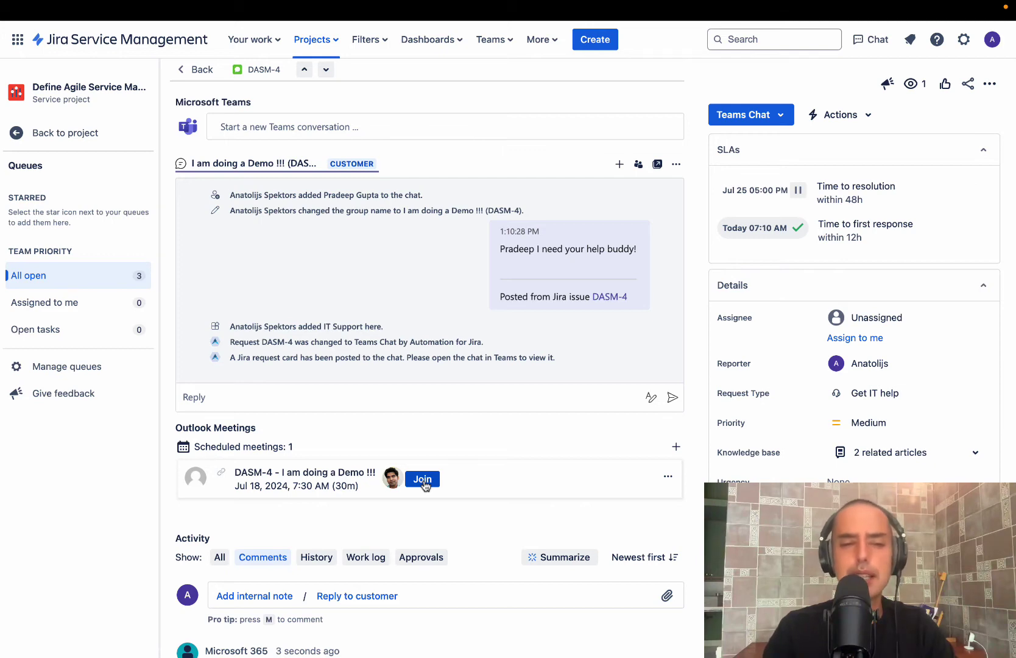
Step: Scroll through DASM-4 to check the scheduled meeting under Outlook Meetings and the Activity comment
scroll(425, 485, up, 5)
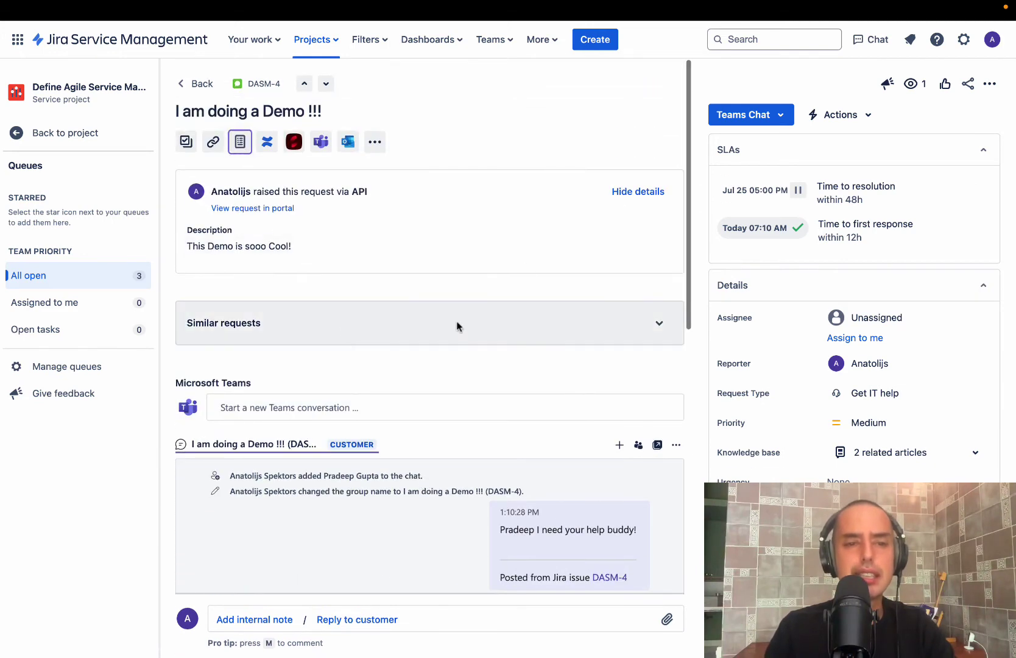
scroll(540, 253, down, 5)
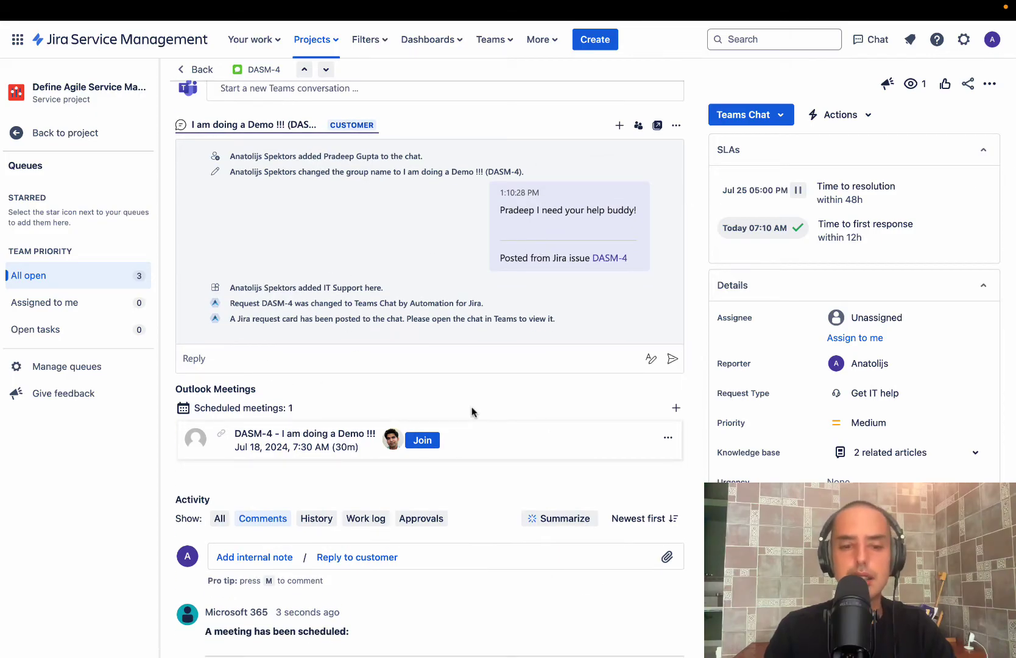
scroll(472, 411, down, 2)
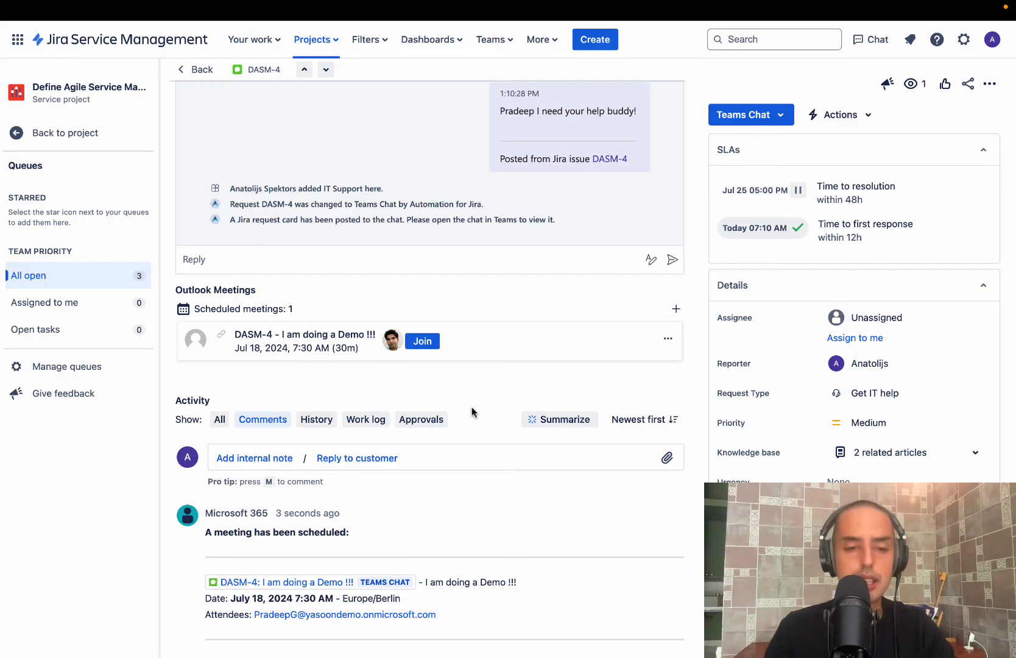
scroll(472, 411, down, 2)
scroll(305, 414, down, 2)
scroll(195, 498, down, 2)
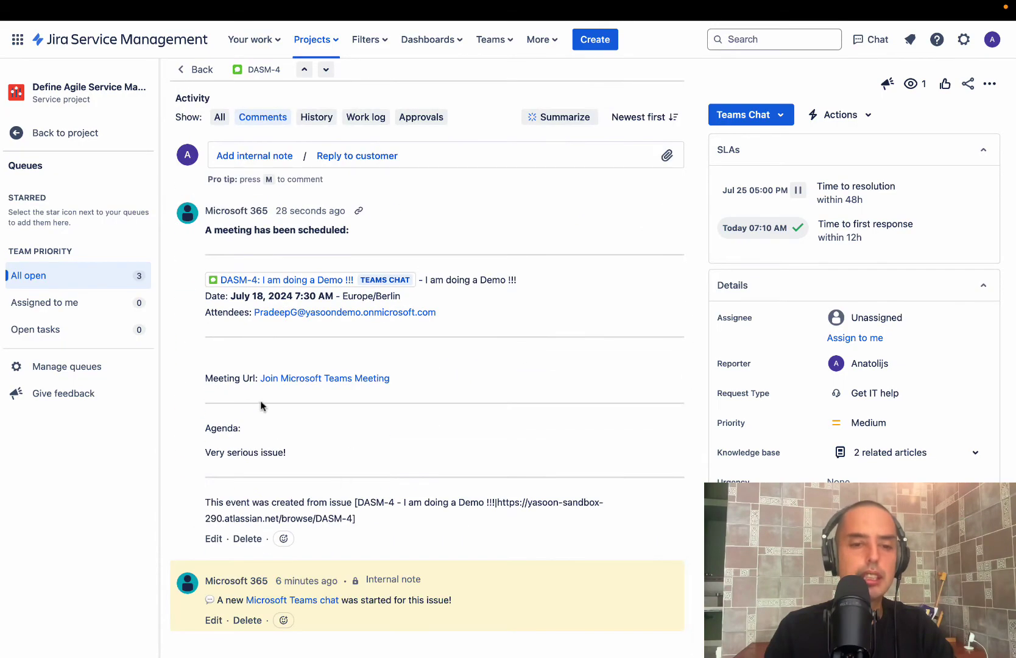
scroll(263, 406, up, 1)
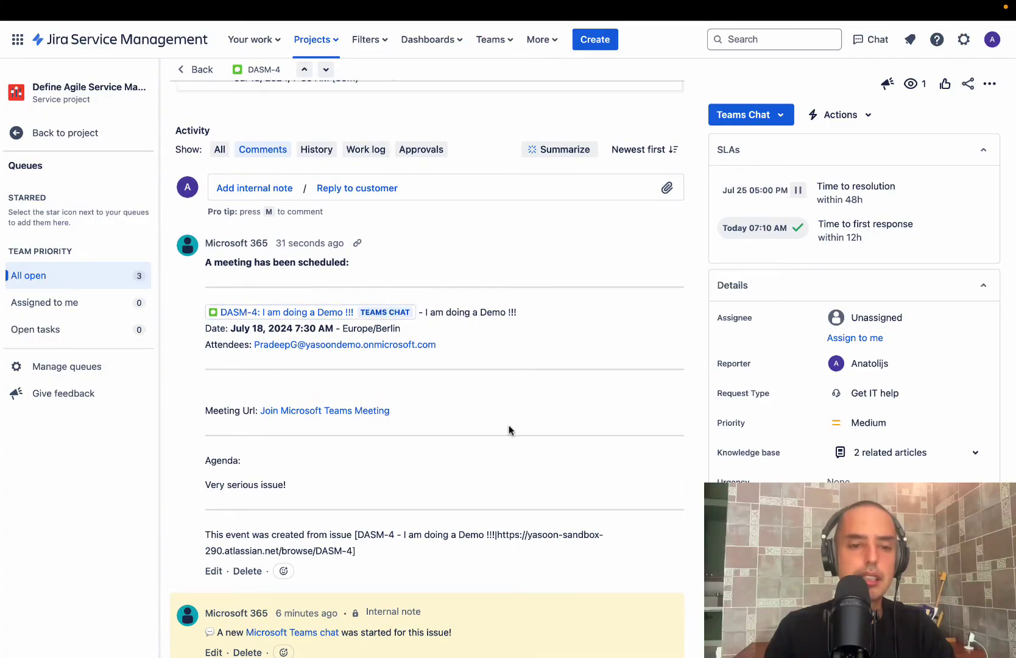
scroll(509, 430, down, 1)
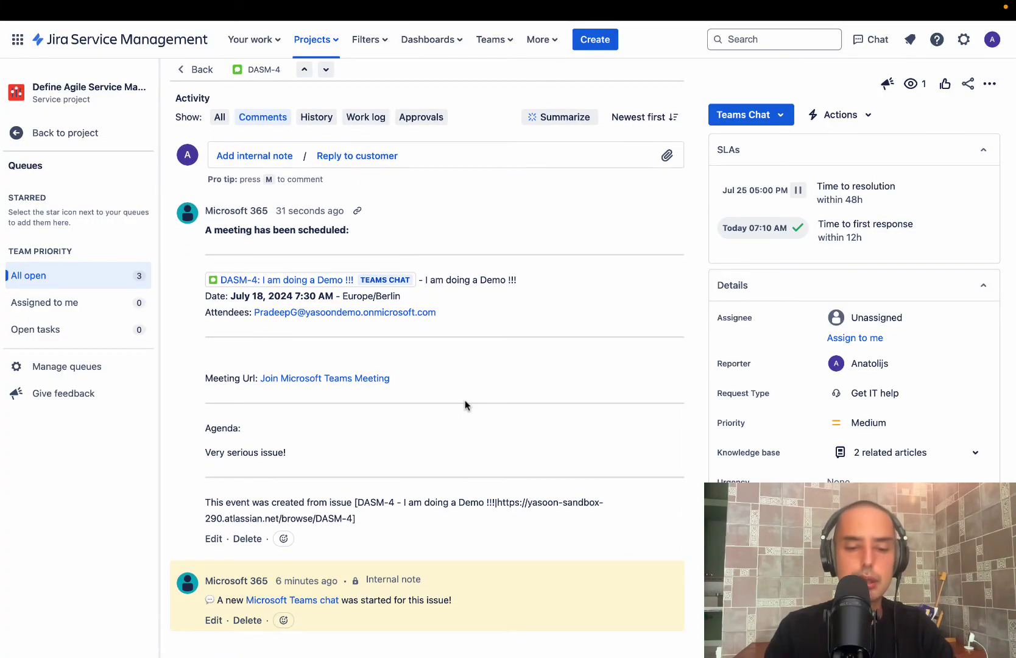
scroll(465, 404, up, 14)
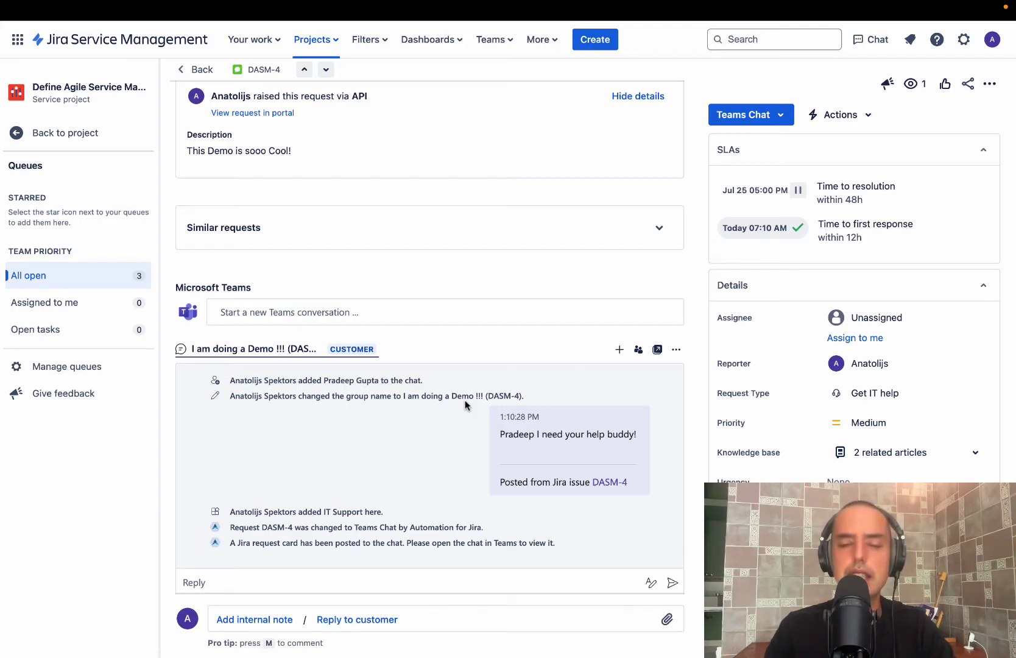
scroll(479, 197, down, 1)
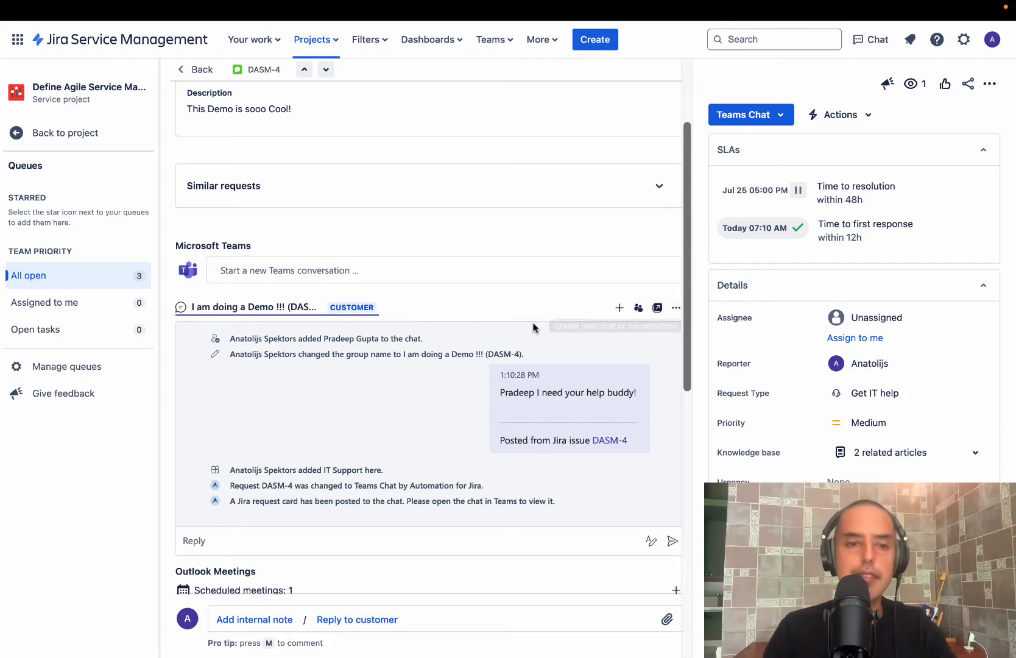
scroll(533, 292, down, 1)
scroll(463, 274, up, 3)
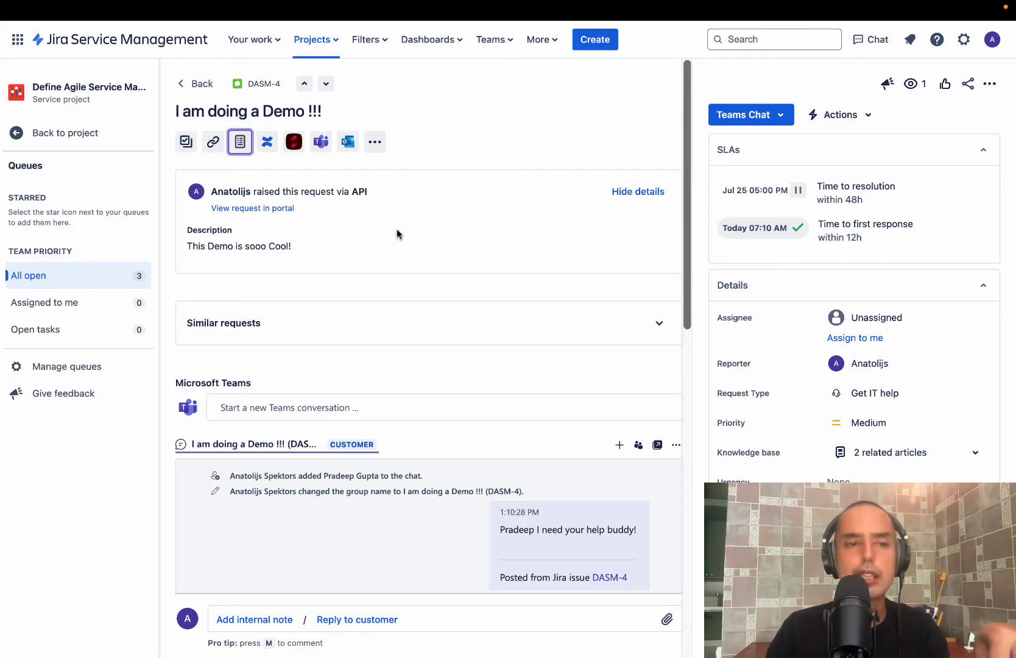
Step: Switch desktops to Microsoft Teams to view the DASM-4 chat's meeting card
key(ctrl+Right)
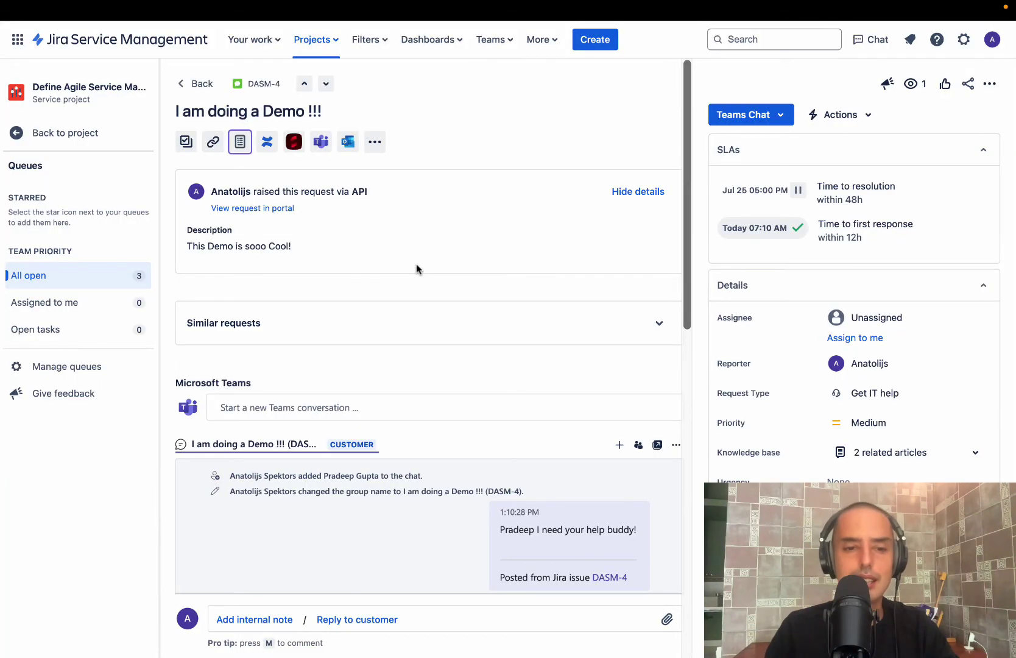
scroll(416, 264, down, 5)
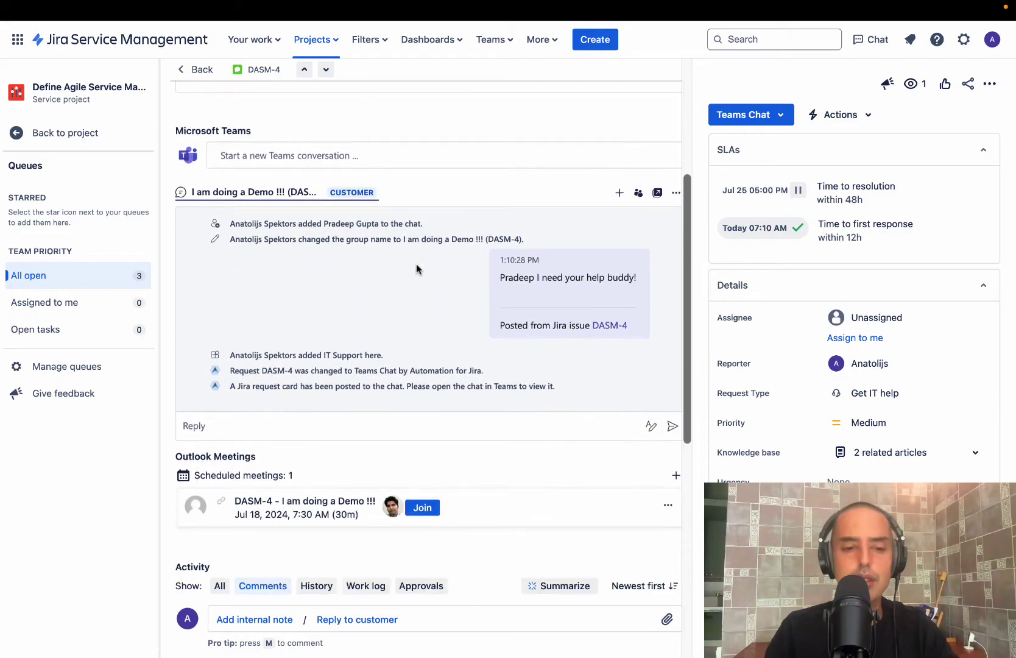
scroll(416, 263, up, 5)
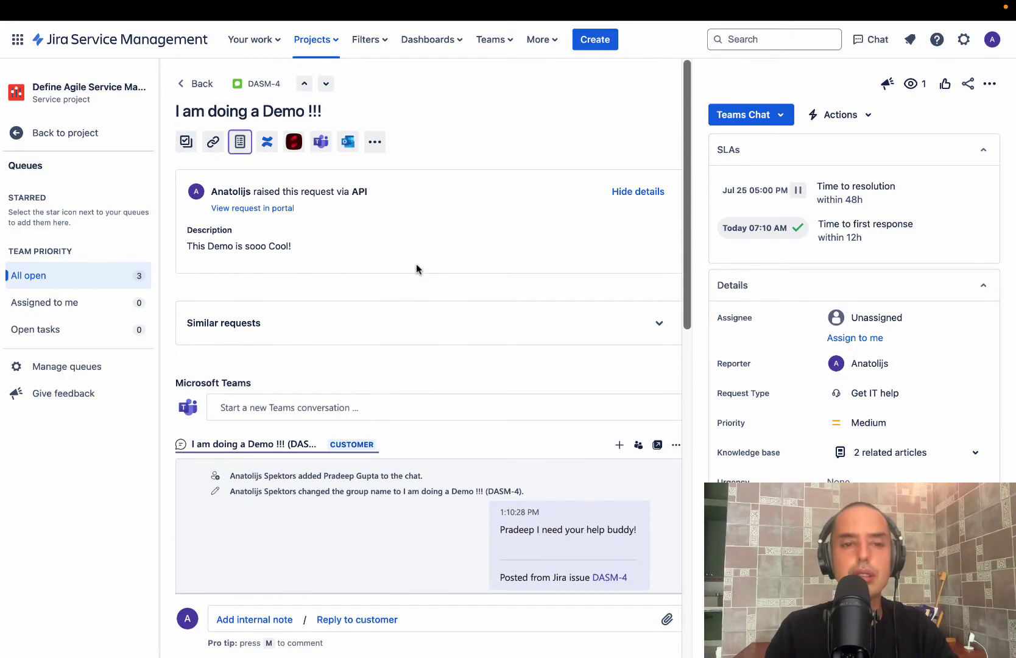
scroll(416, 264, down, 5)
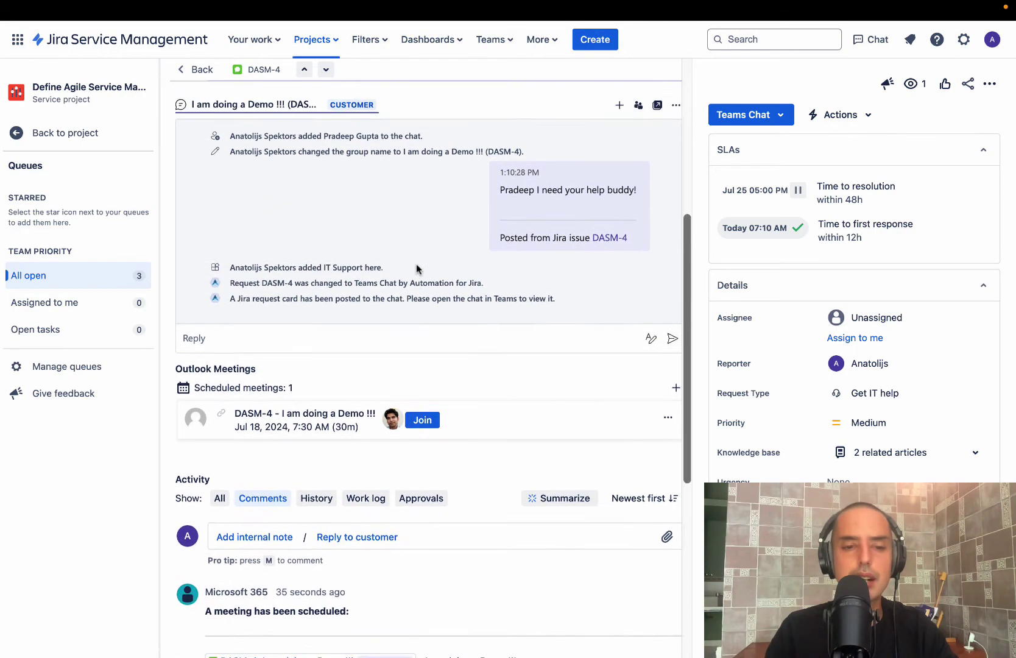
scroll(416, 263, up, 1)
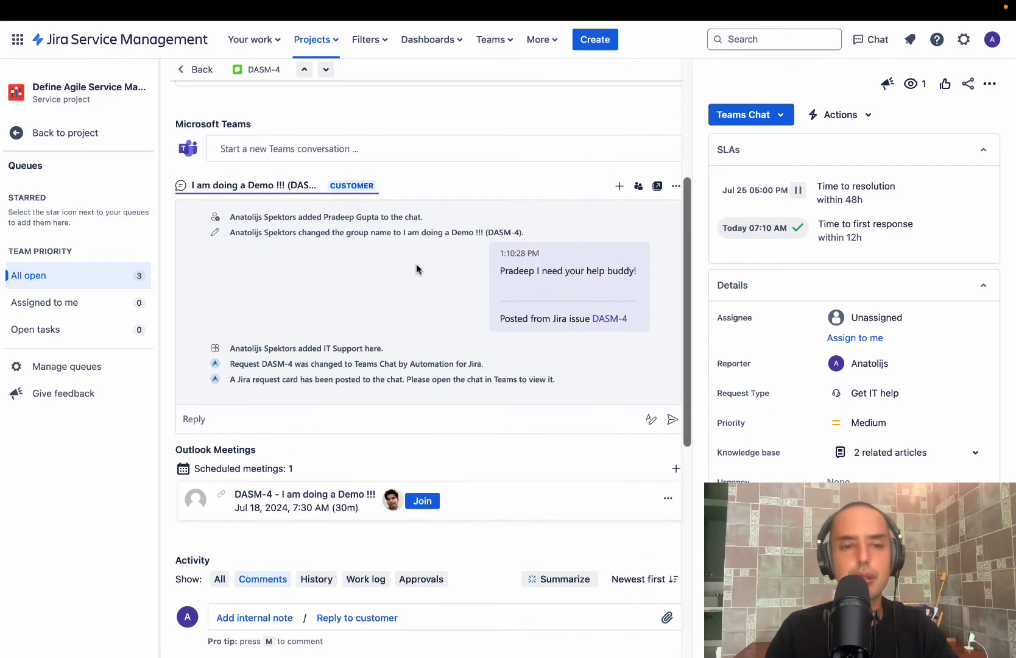
scroll(416, 264, up, 3)
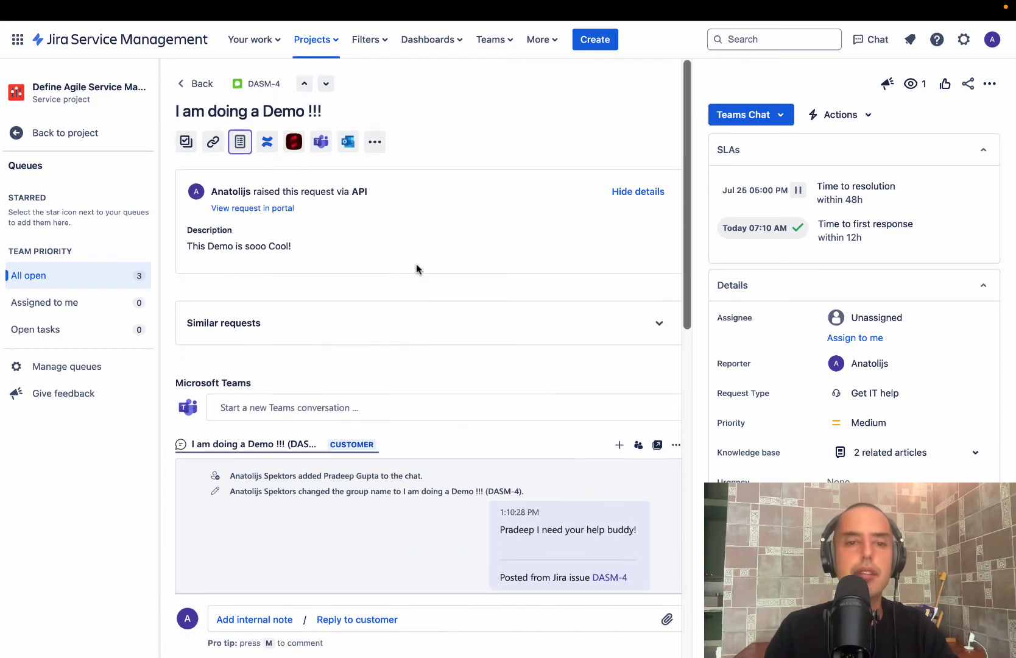
Step: Email the meeting attendee from DASM-4 with subject 'We have a meeting you coming ?', without a template
click(349, 144)
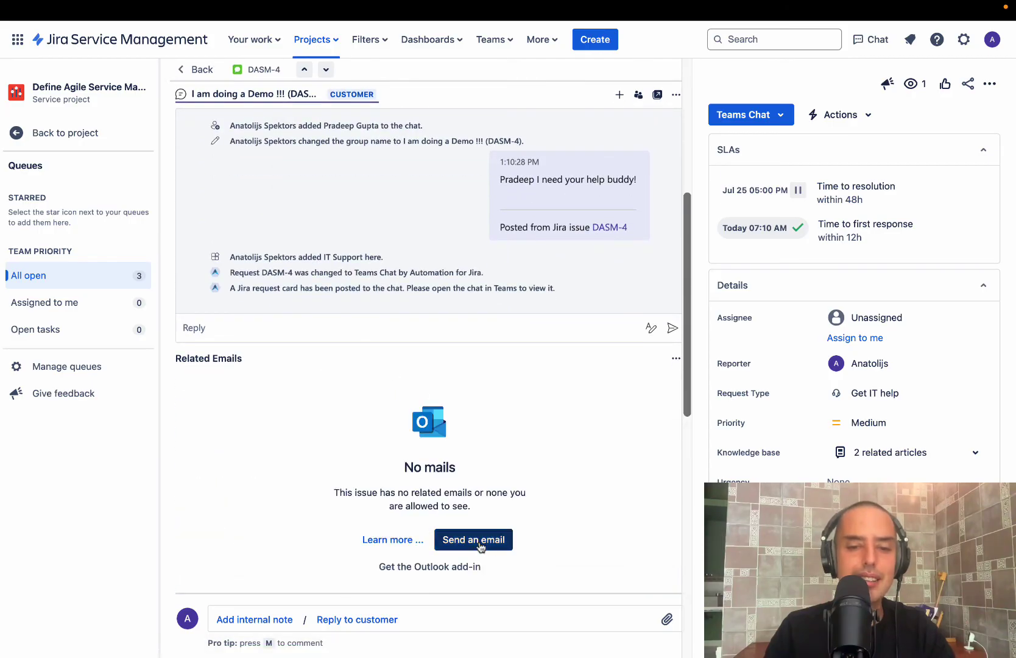
click(478, 543)
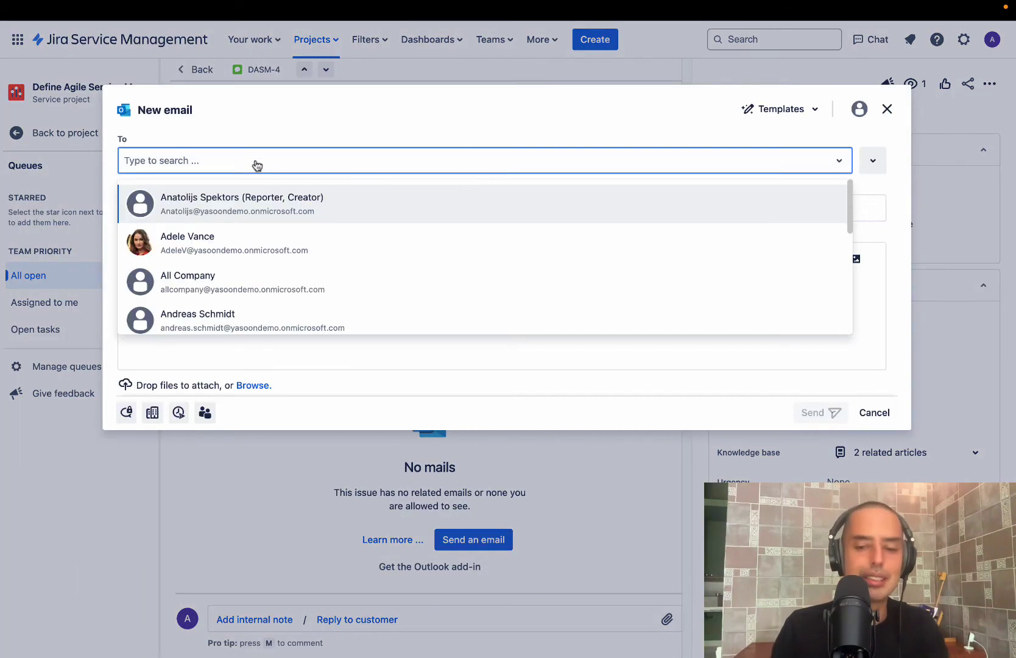
text(pradeep)
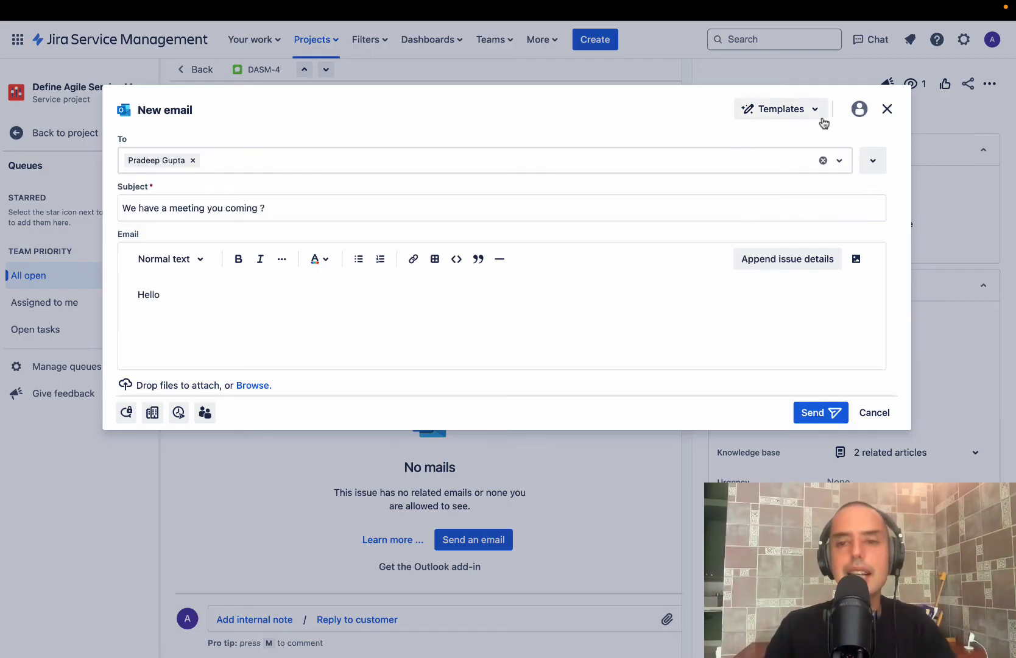
click(813, 110)
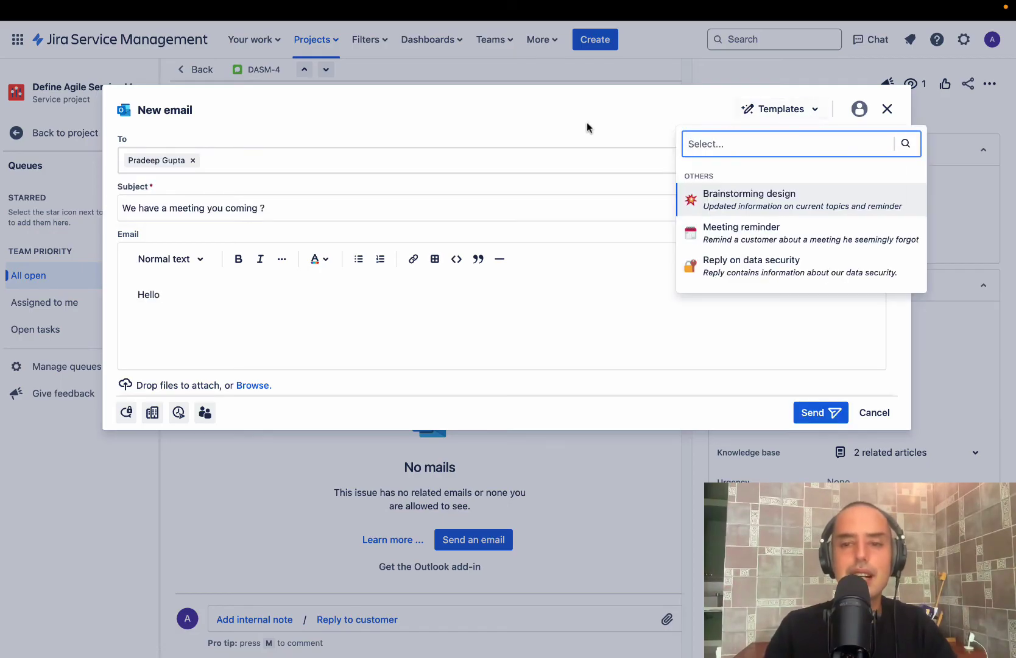
key(Escape)
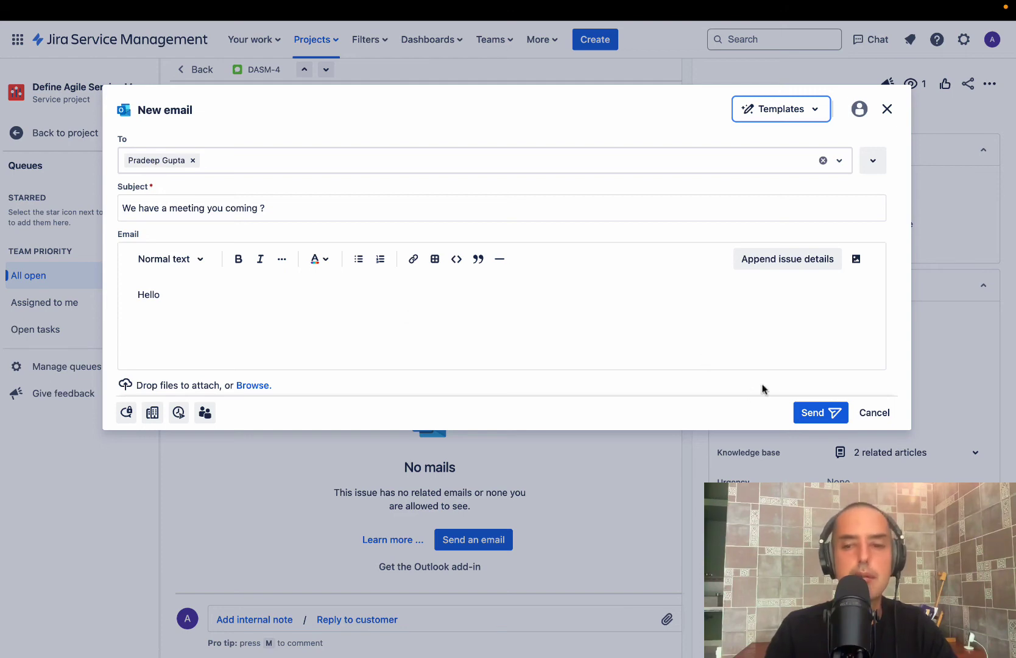
click(821, 414)
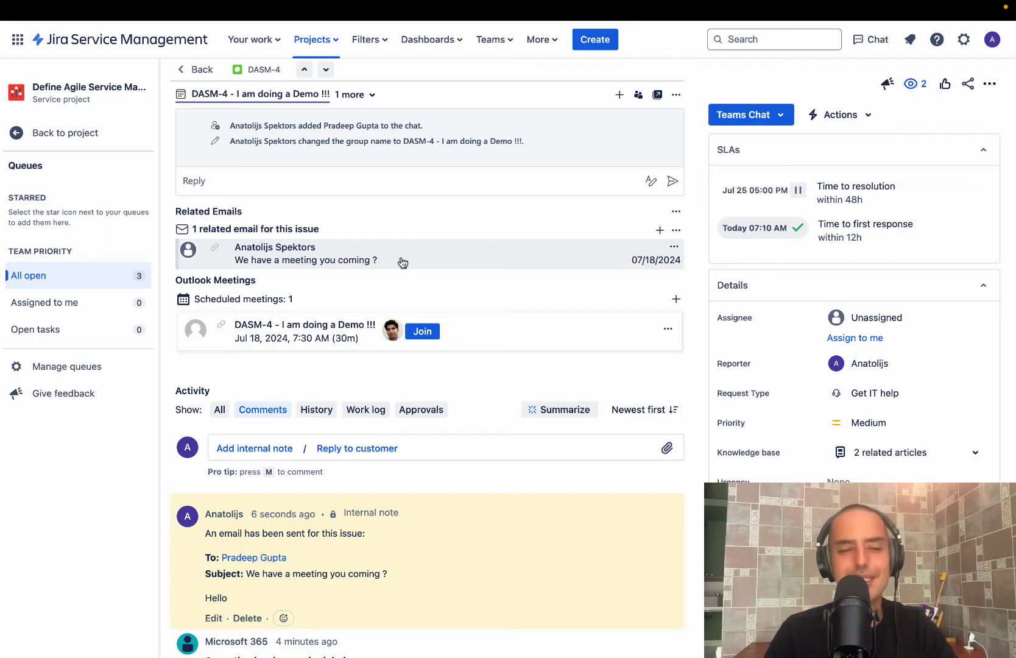
scroll(403, 263, up, 3)
scroll(403, 262, down, 2)
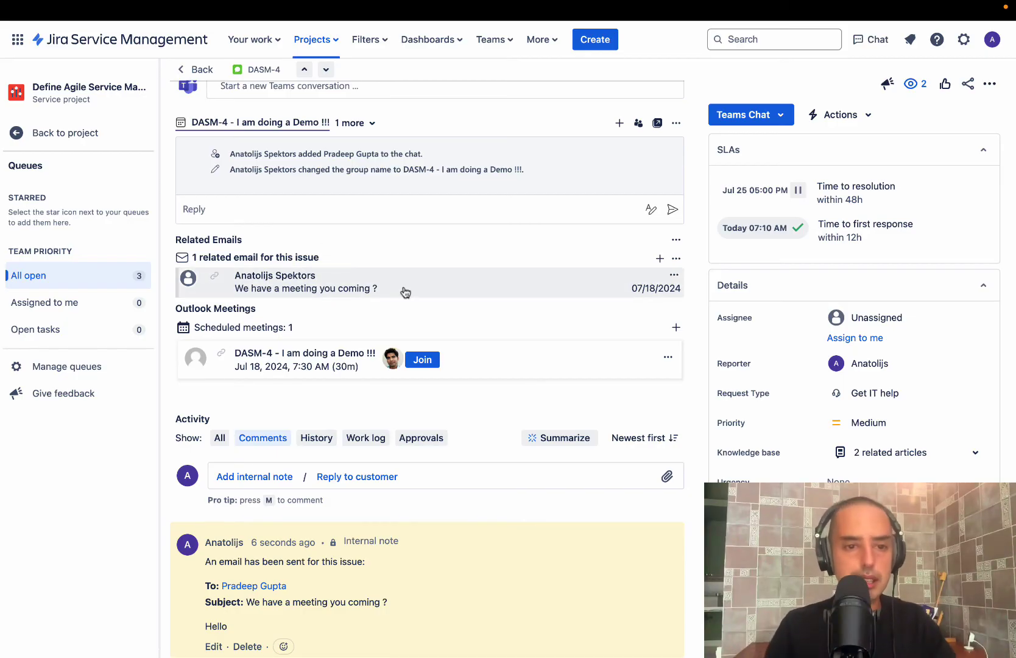
scroll(393, 243, up, 1)
scroll(334, 285, down, 1)
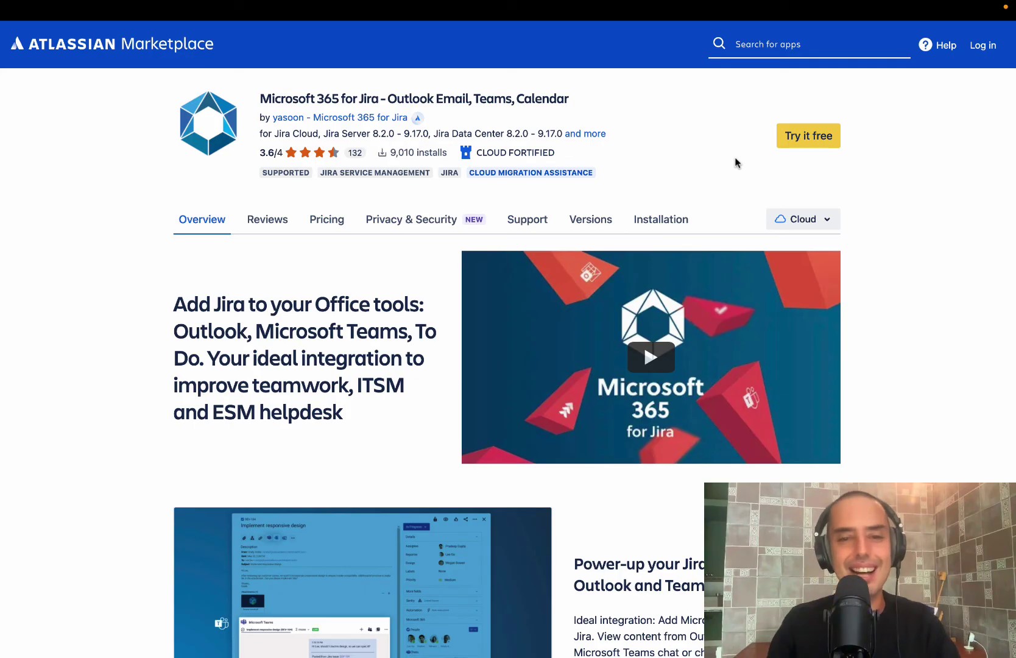
Step: Show the Microsoft 365 for Jira listing's Pricing tab, quoting Free for up to 10 users
mouse_move(522, 153)
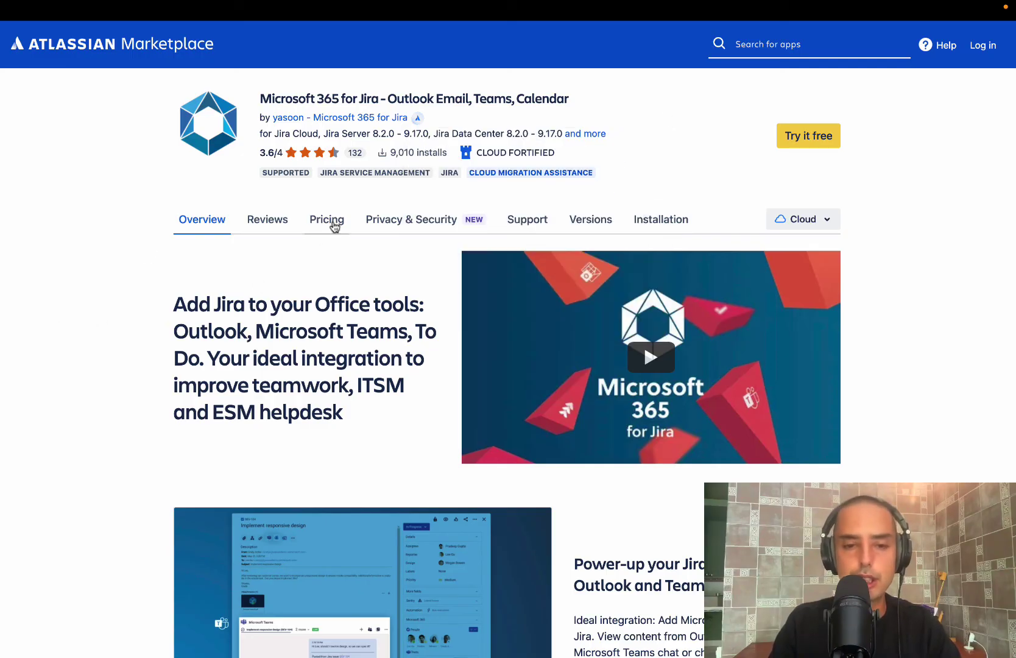
click(334, 223)
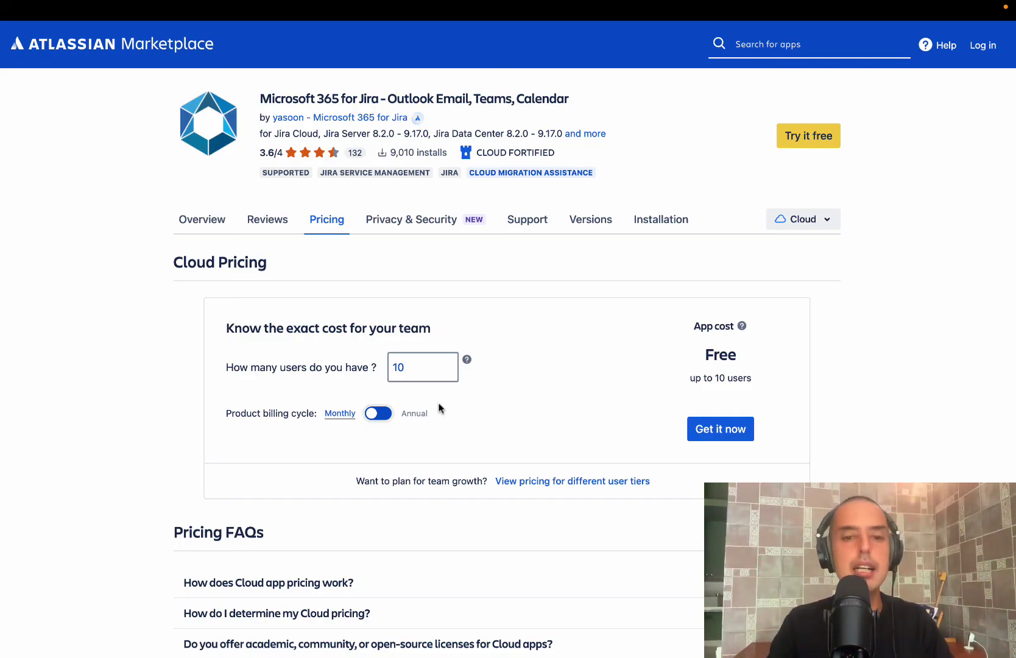
Step: Change the Marketplace user count from 10 to 100, giving USD 320.00 a month
click(410, 365)
text(0)
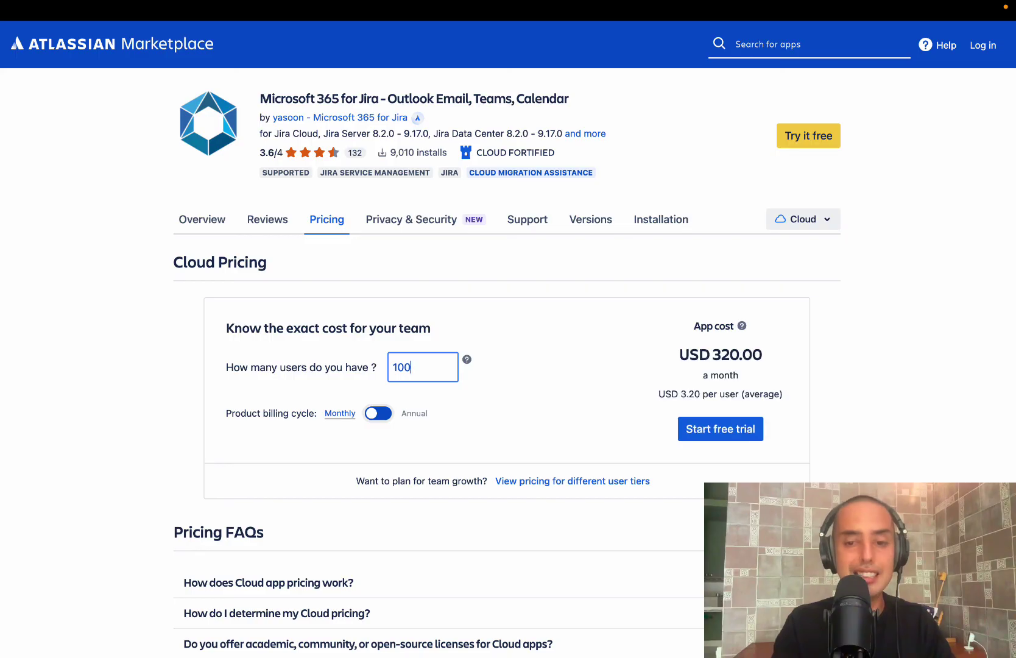